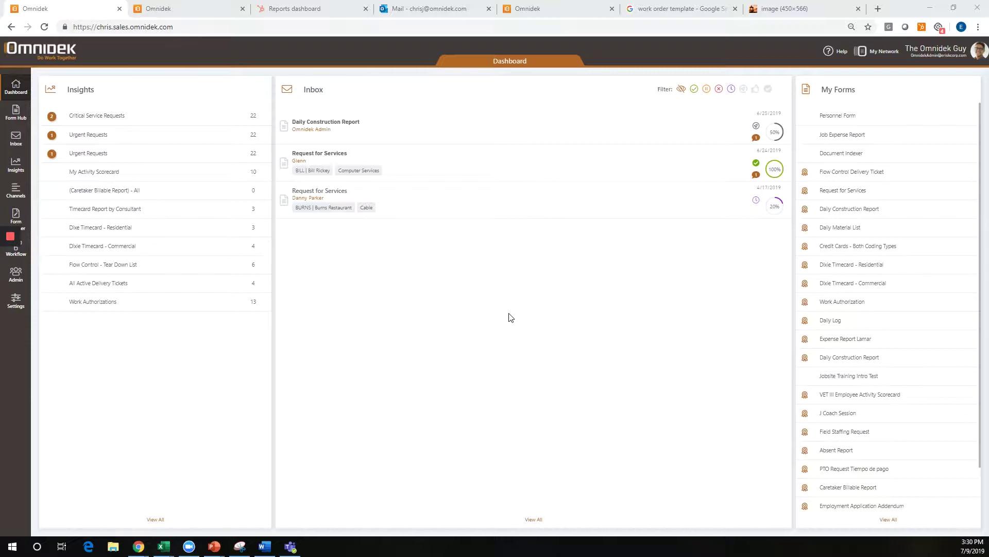
- On a new Caretaker Billable Report, select the RANCHO DEL RAY MASTER COMM job and ACCU. INC. as the bill-to company
scroll(899, 405, "down", 1)
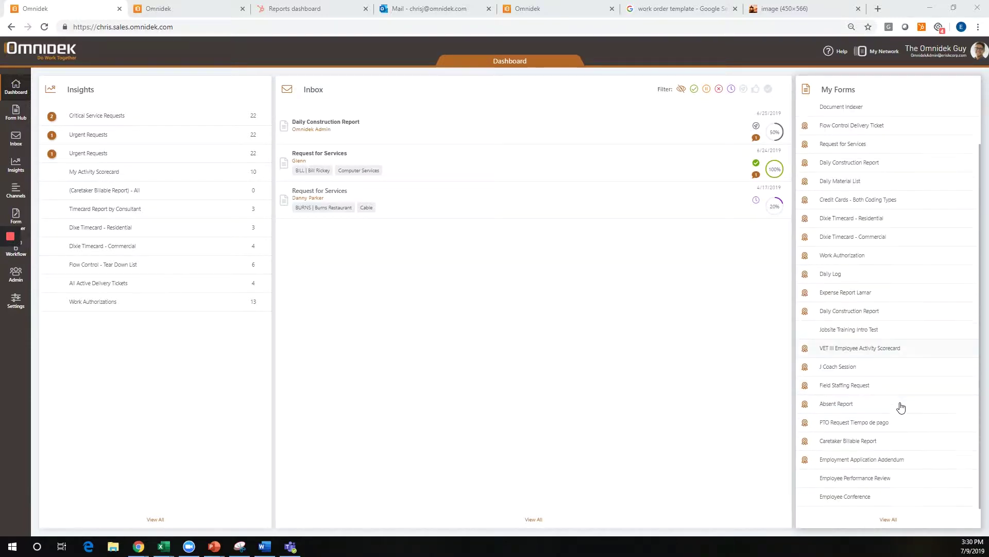
left_click(901, 445)
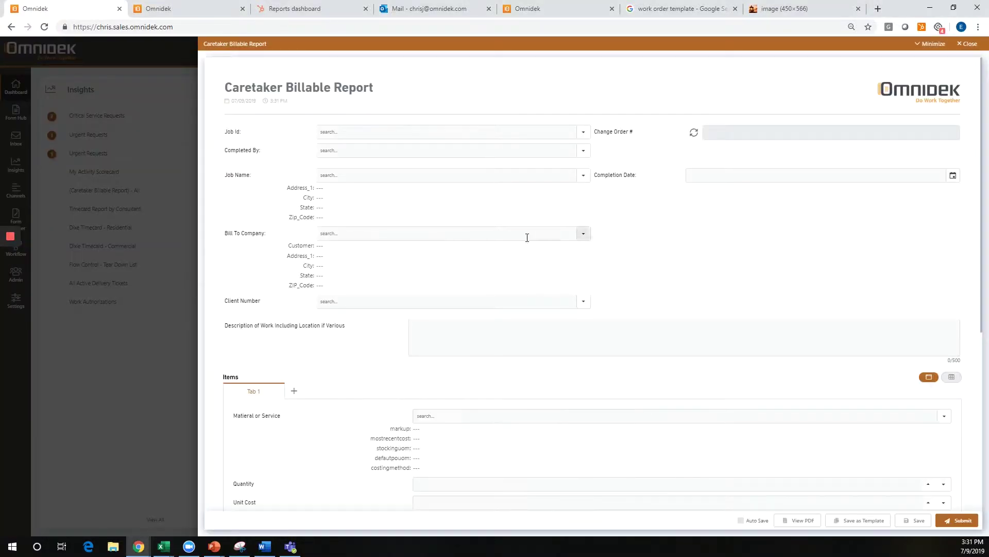
left_click(404, 132)
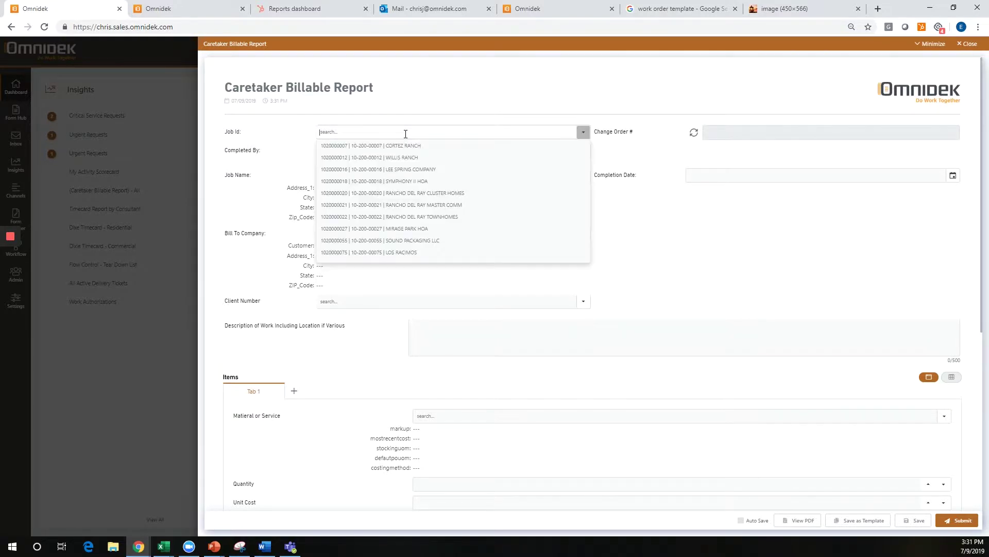
left_click(461, 209)
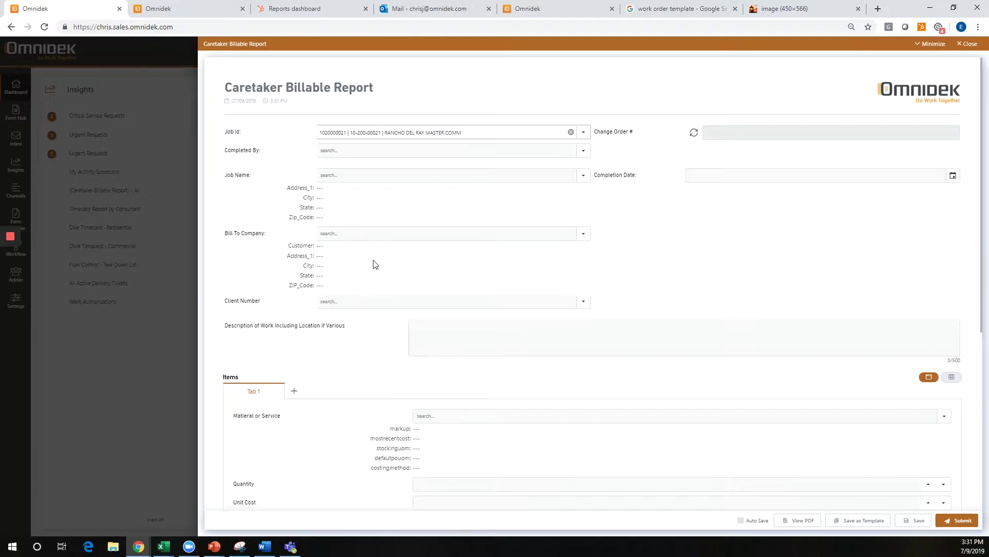
left_click(415, 235)
left_click(438, 307)
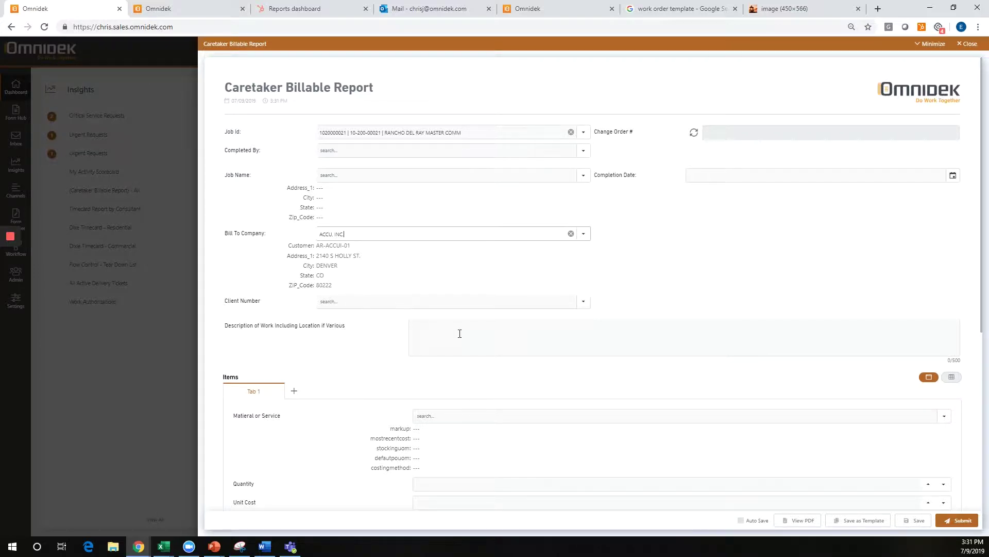
- Select a technician on the report, enter 5.00 hours worked, and close the form without submitting it
scroll(459, 334, "down", 4)
scroll(385, 175, "up", 2)
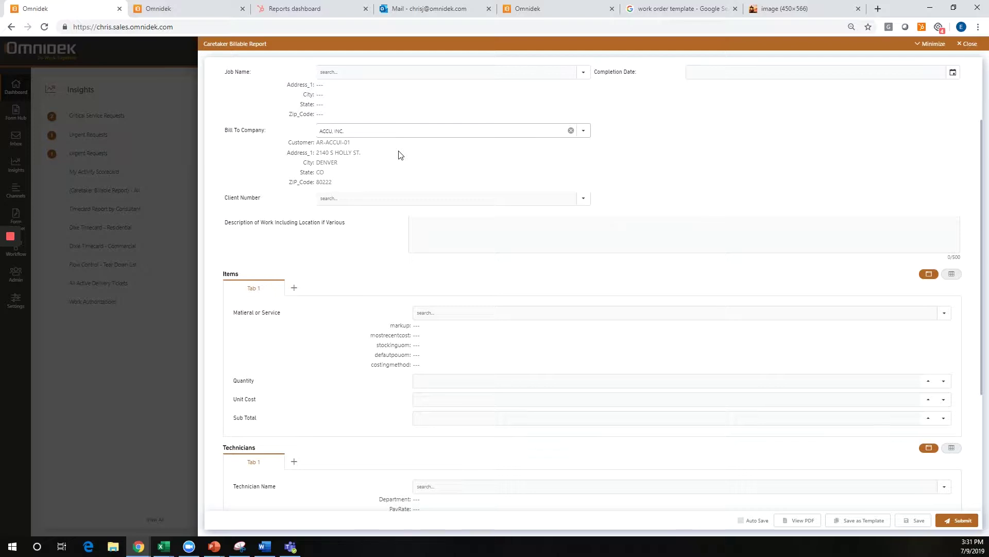
scroll(437, 181, "down", 2)
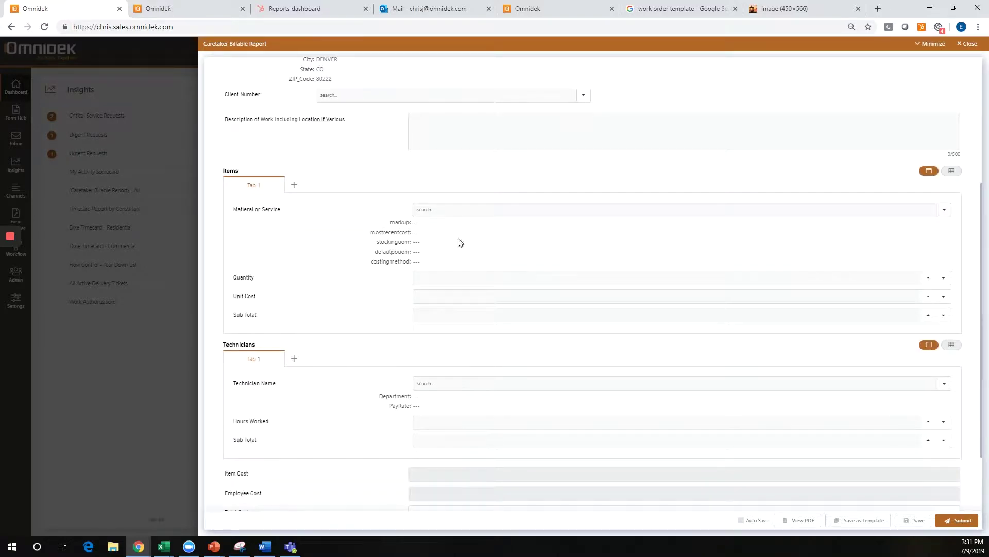
scroll(454, 218, "down", 1)
left_click(440, 336)
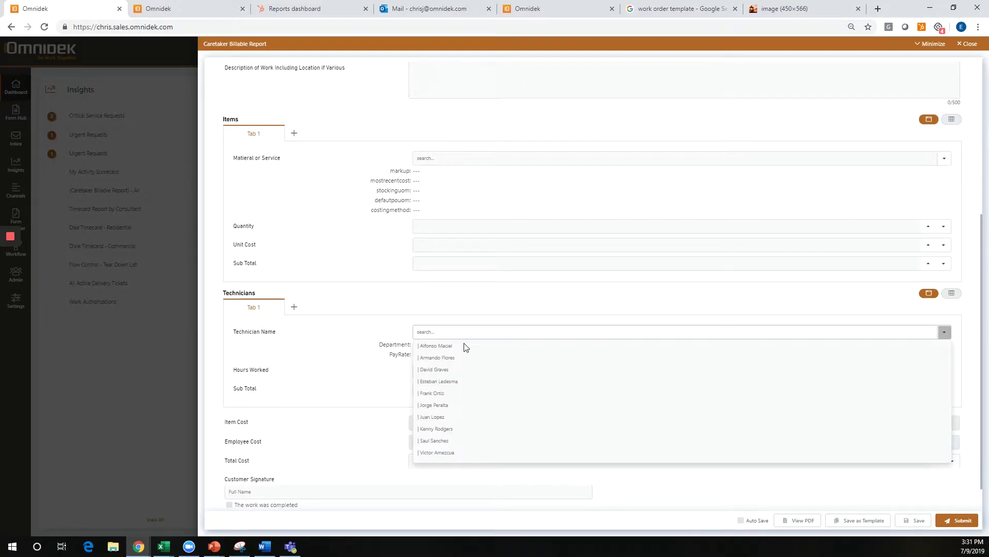
left_click(478, 381)
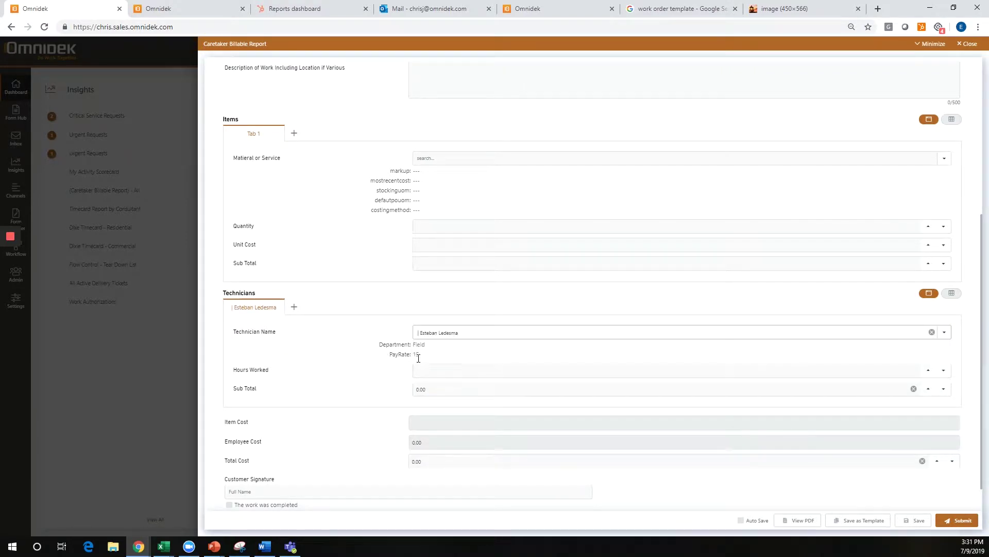
left_click(449, 369)
type("5.00")
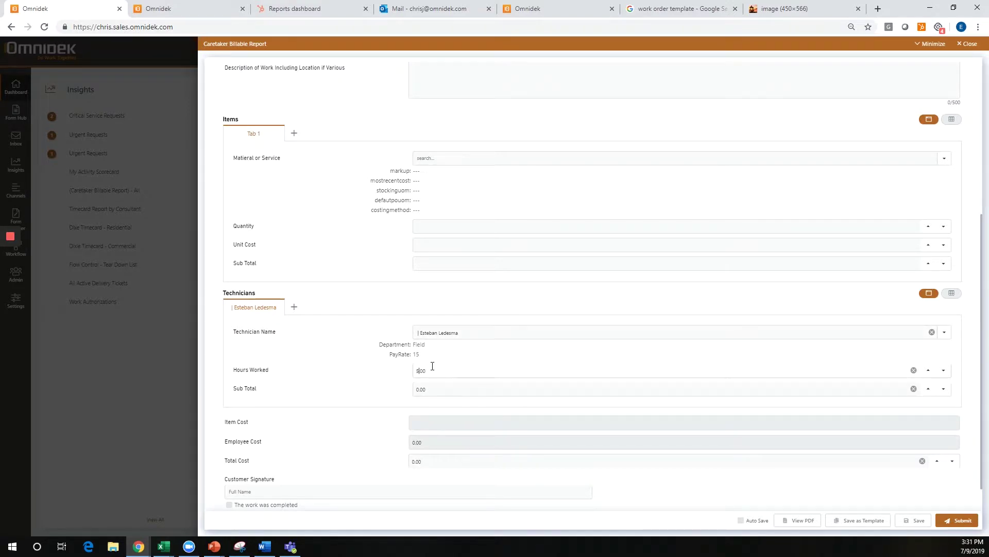
left_click(398, 368)
left_click(970, 44)
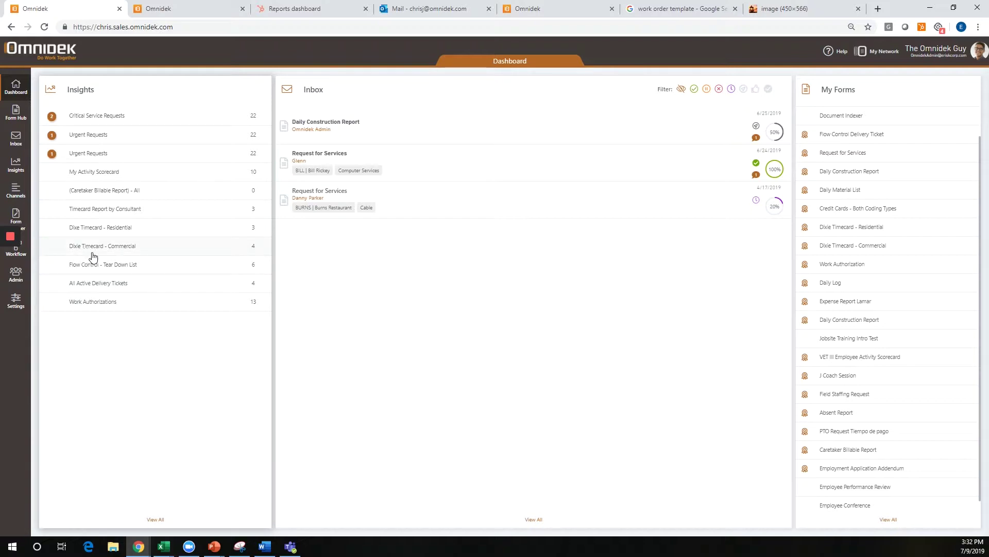
- Open the assets section of the administration area and show the list of asset types
left_click(29, 280)
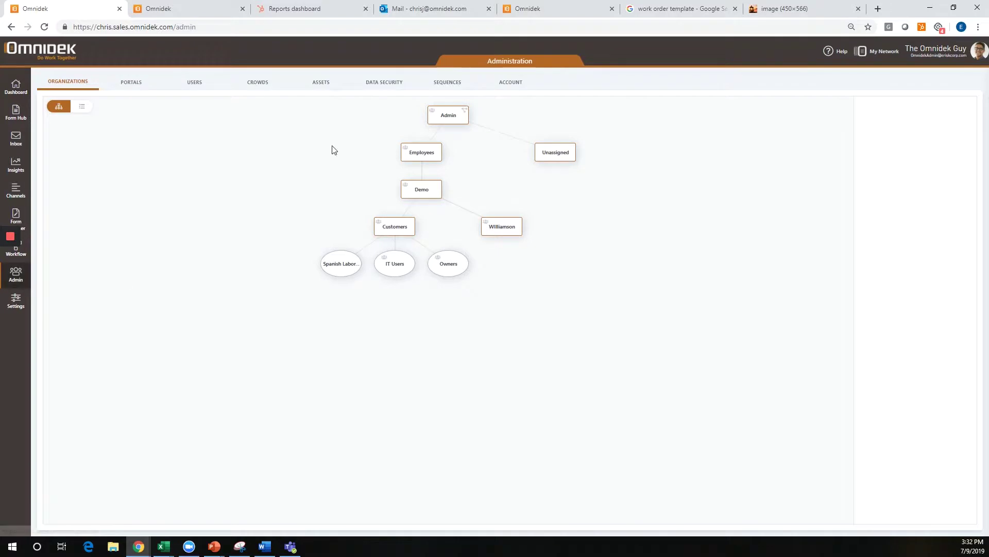
left_click(322, 88)
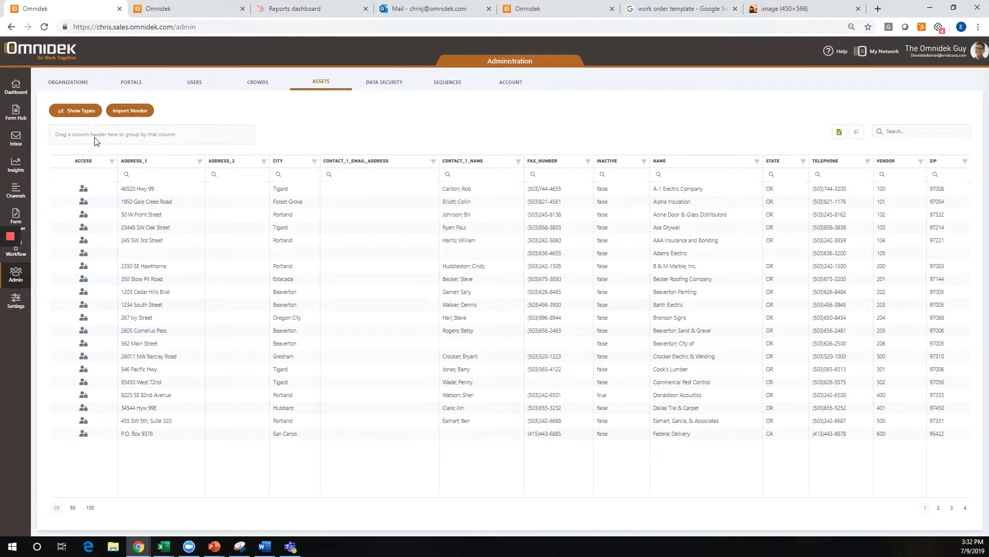
left_click(85, 112)
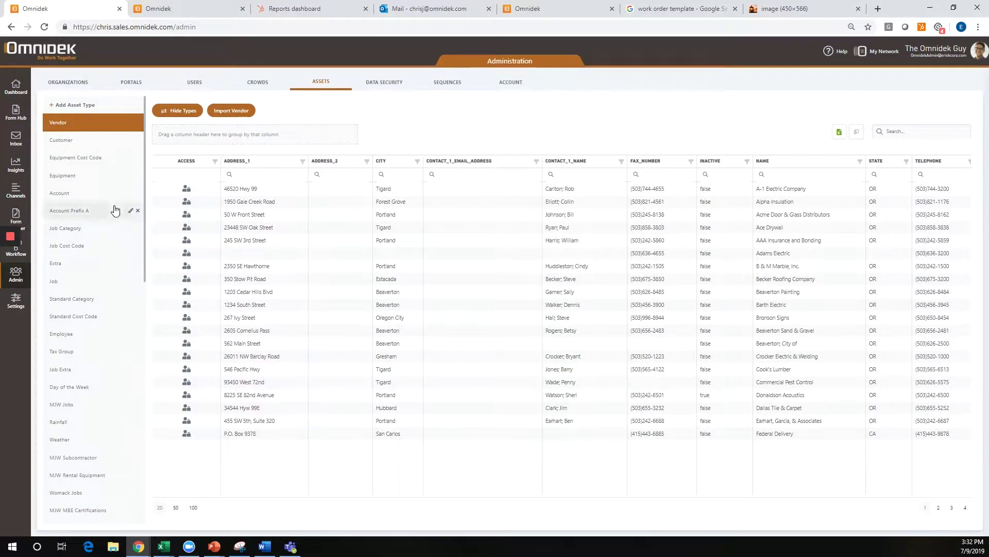
- View the records of the Customer asset type and the amounts of the Rainfall asset type
left_click(71, 141)
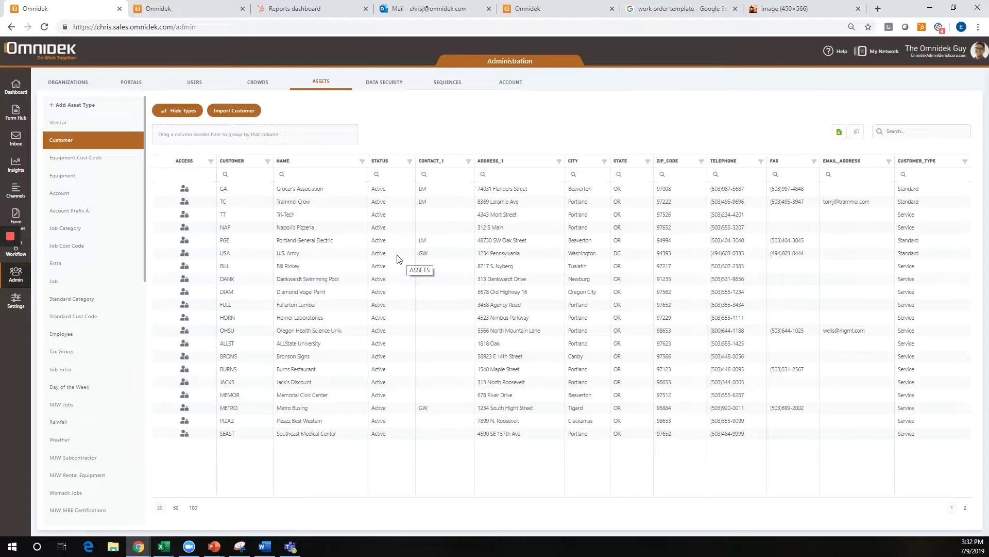
scroll(77, 402, "down", 2)
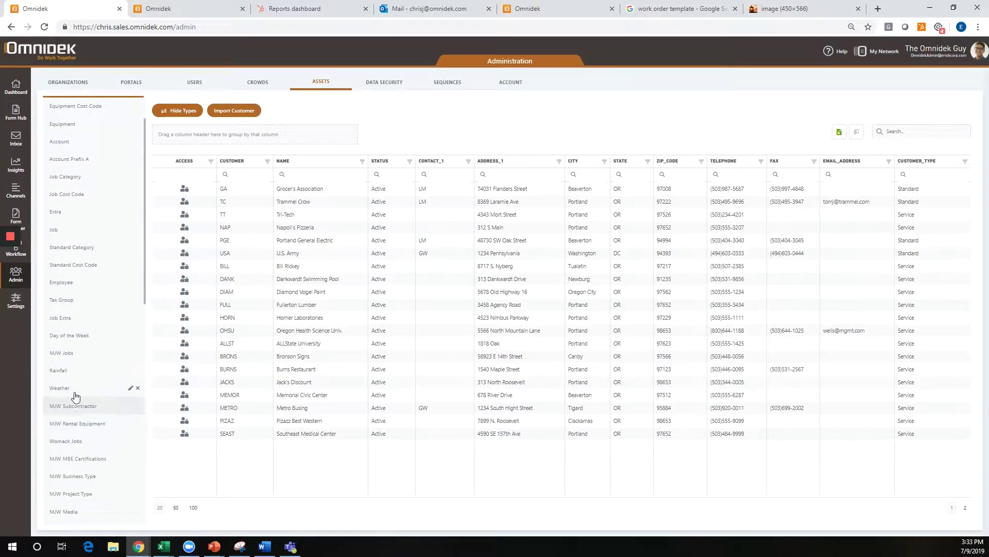
left_click(66, 376)
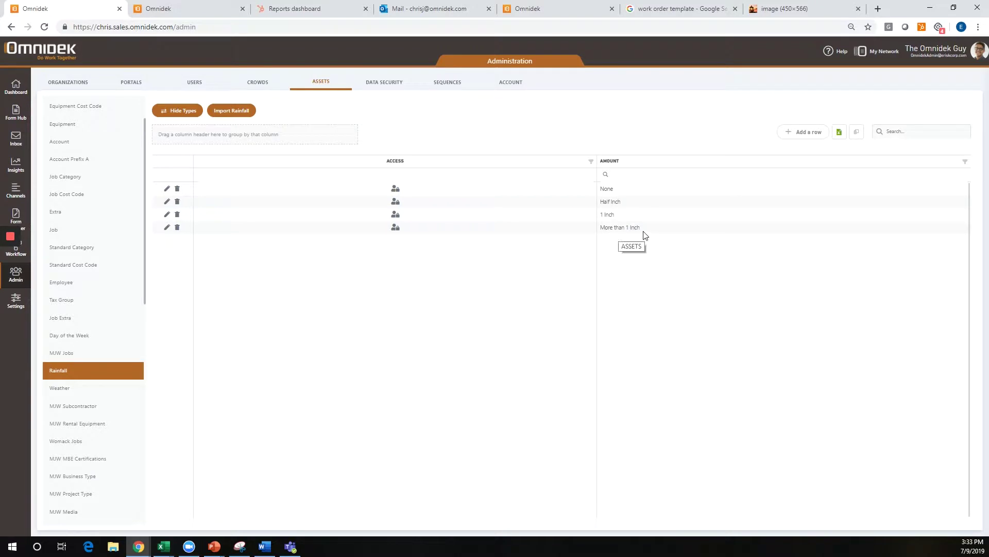
mouse_move(128, 337)
mouse_move(96, 318)
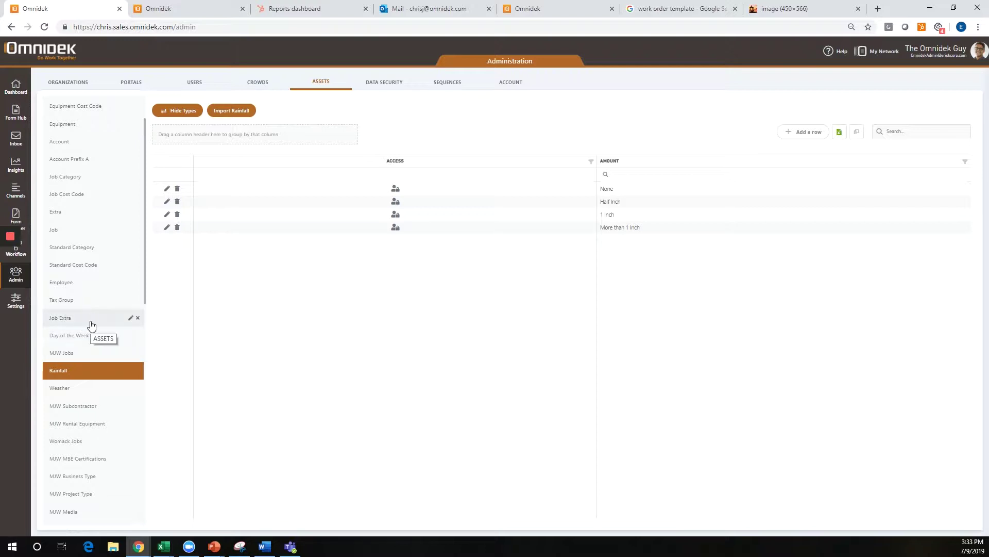
- Start a new asset type named Weather Conditions and enter Weather_Conditions as its column name
scroll(98, 312, "up", 1)
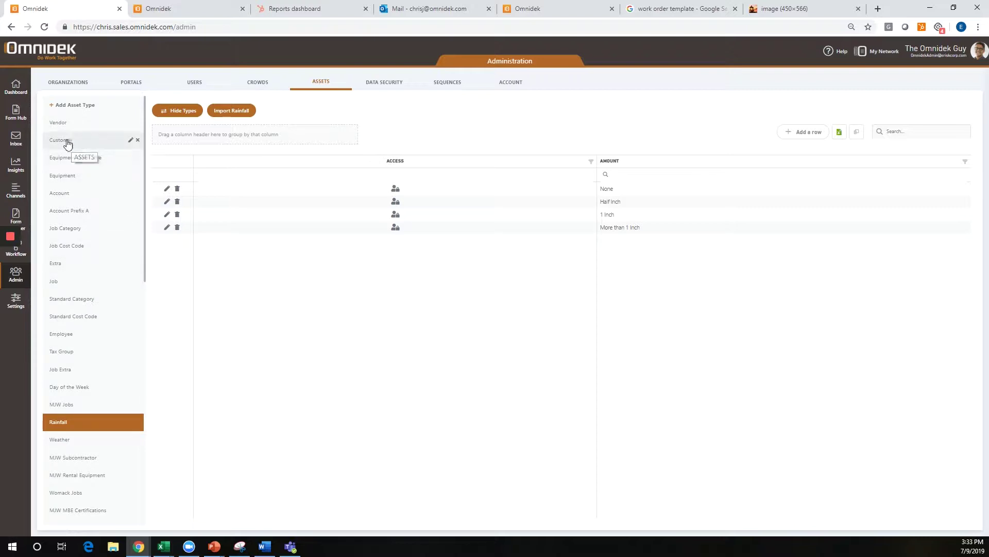
left_click(73, 108)
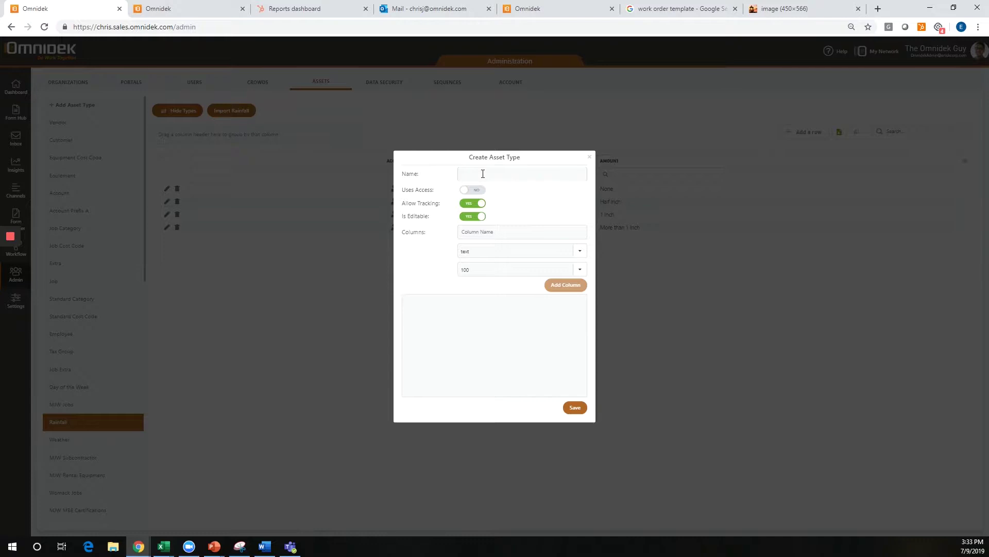
left_click(483, 174)
type("We")
left_click(503, 236)
type("Weather_Conditions")
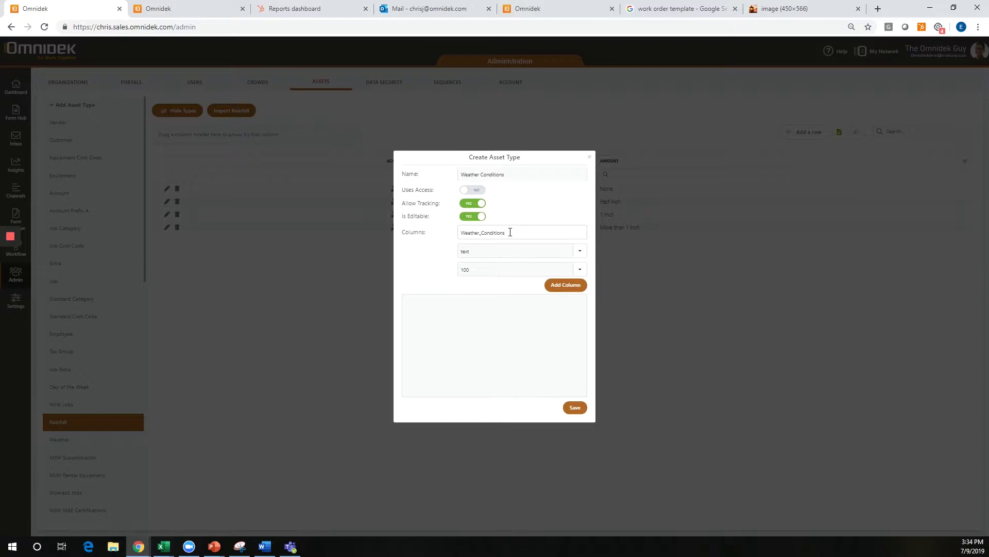
- Add the Weather_Conditions column as text with a length of 100 and save the asset type
left_click(577, 258)
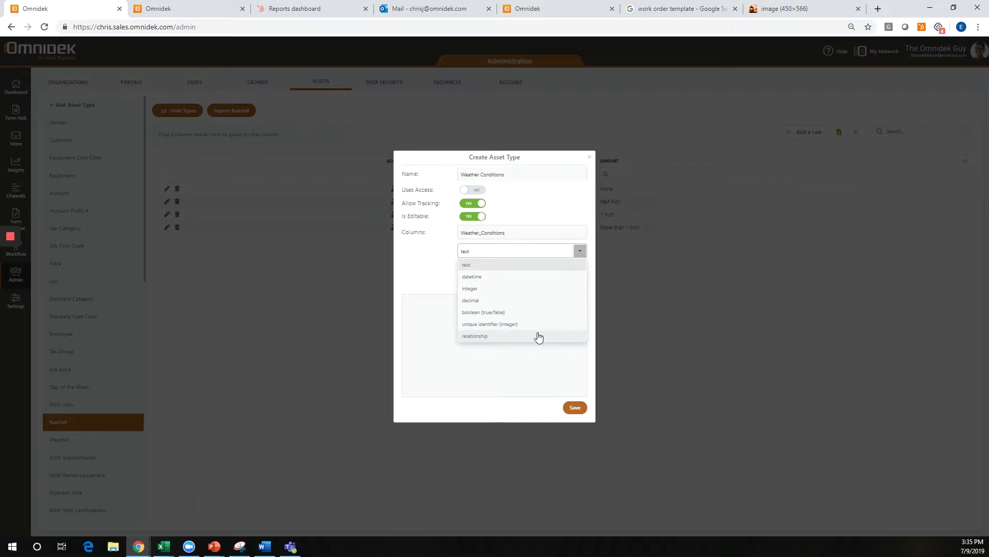
left_click(470, 266)
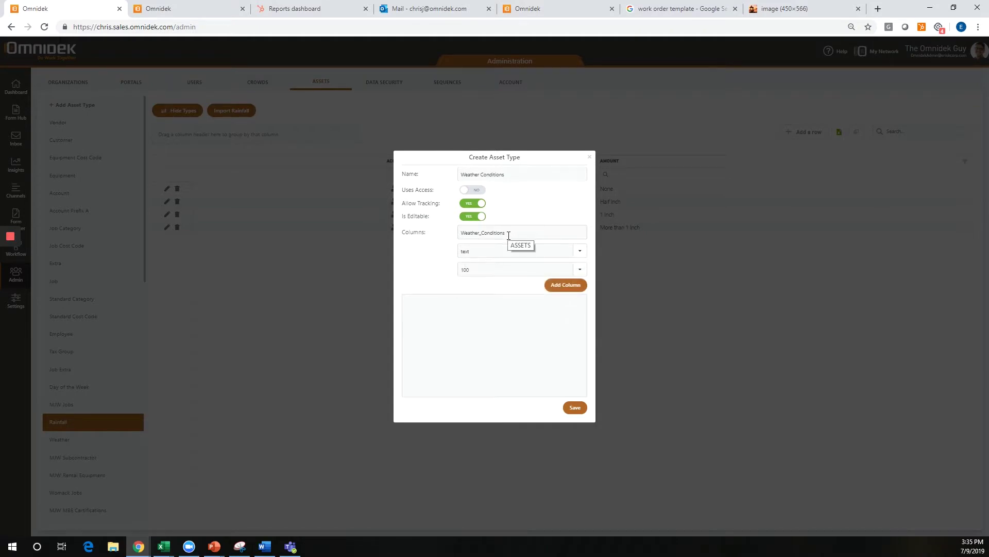
left_click(579, 270)
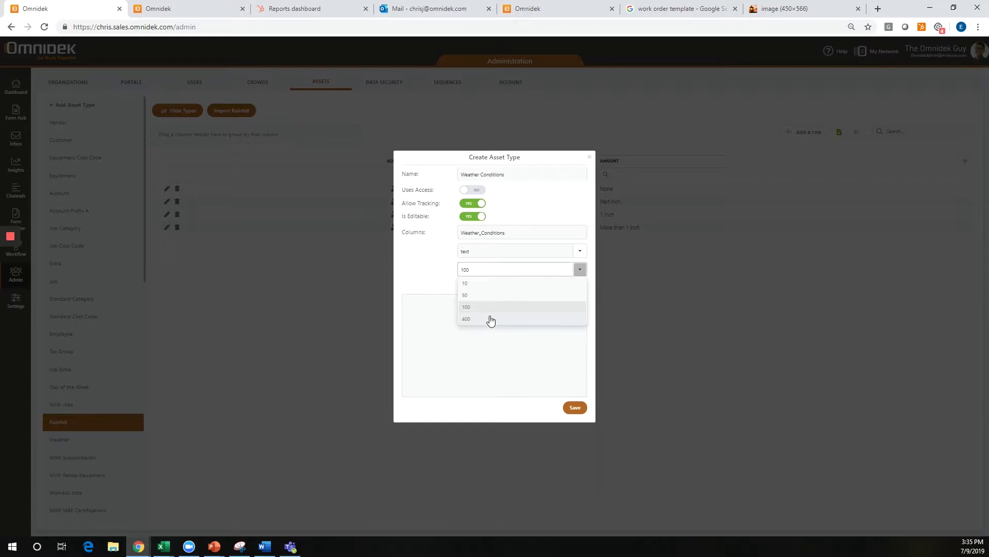
left_click(435, 282)
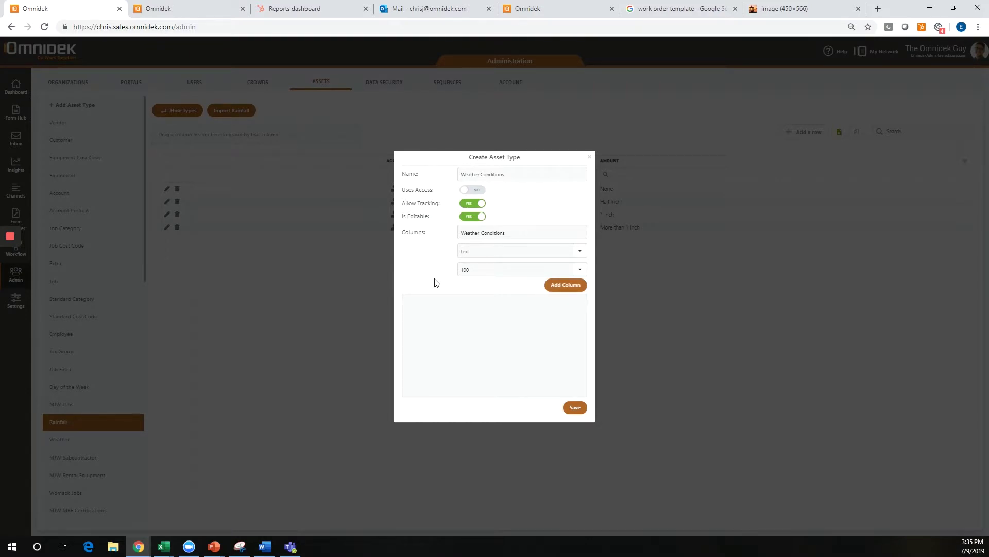
left_click(557, 287)
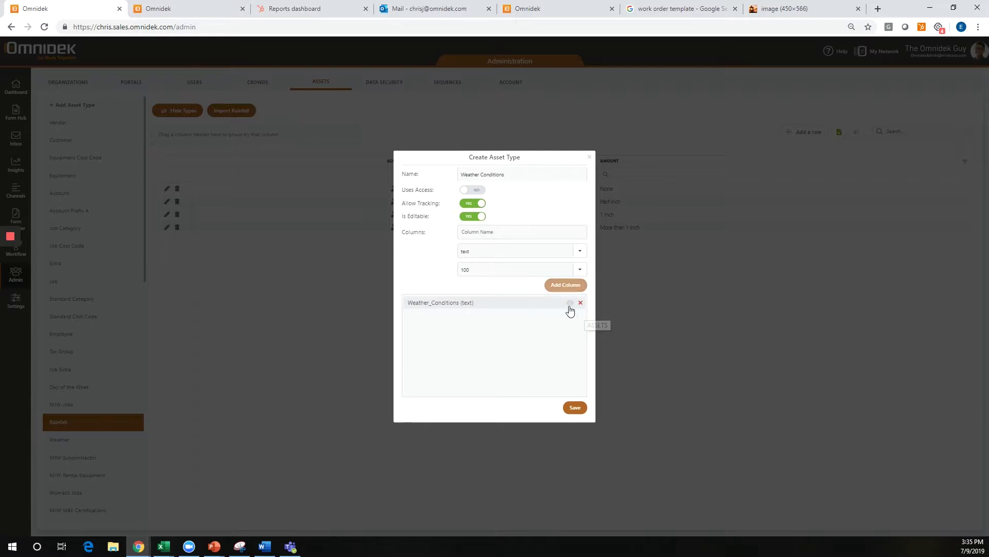
left_click(570, 304)
left_click(581, 408)
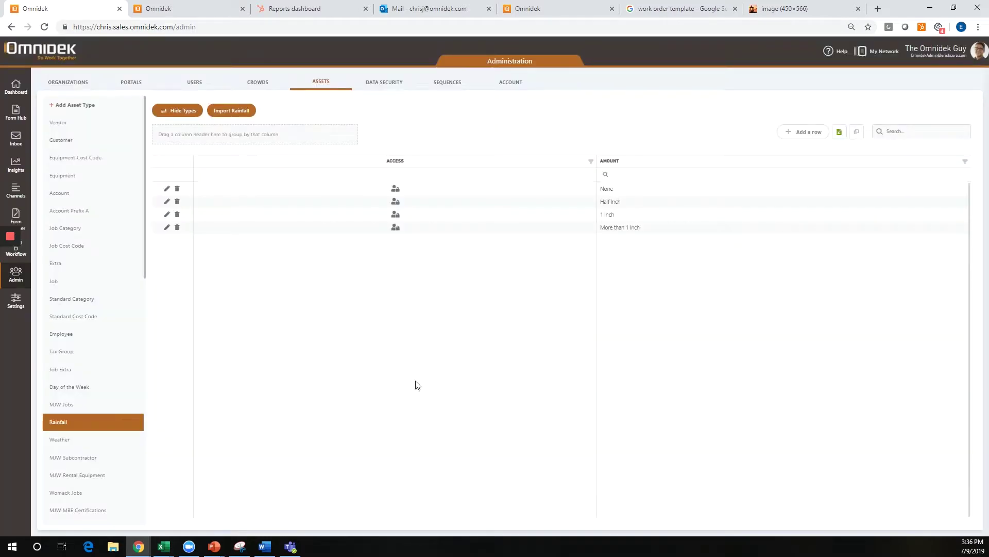
- Open the Weather Conditions asset type and add a row with the value Sunny
scroll(85, 420, "down", 15)
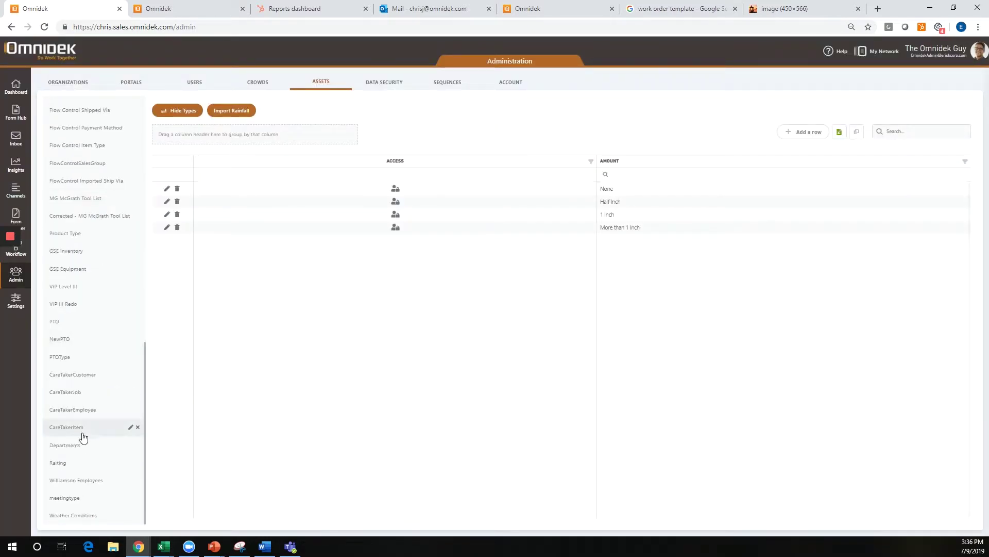
left_click(80, 516)
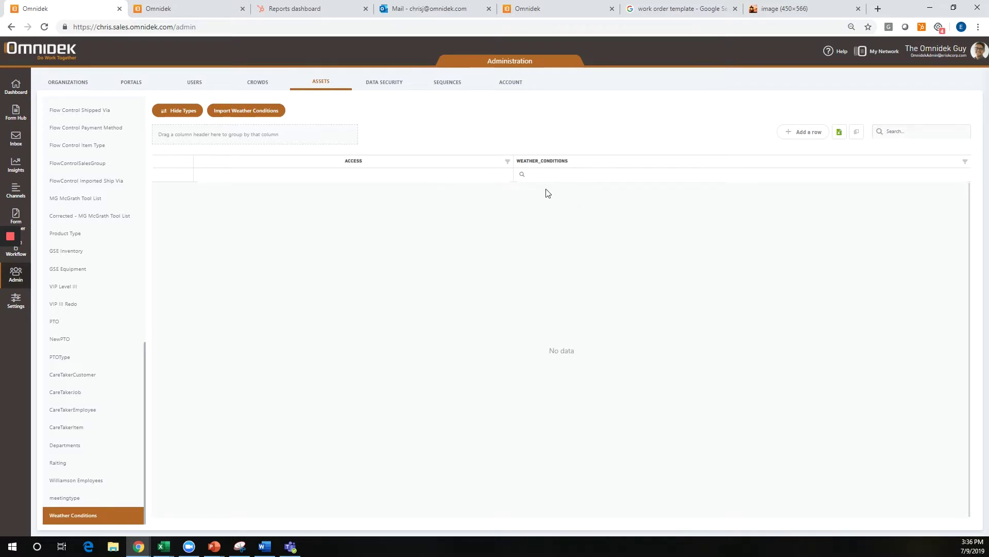
left_click(808, 134)
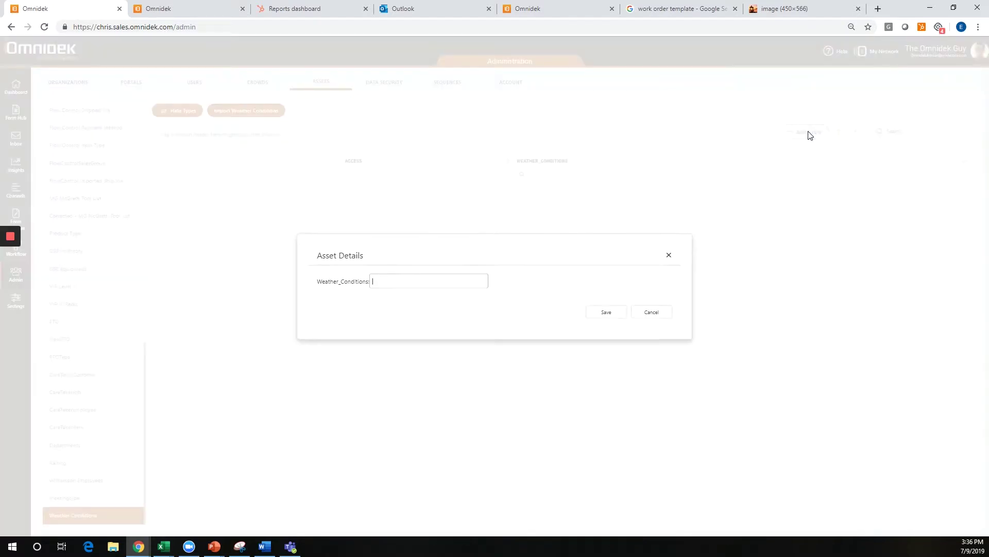
left_click(455, 285)
type("Sunny")
left_click(597, 313)
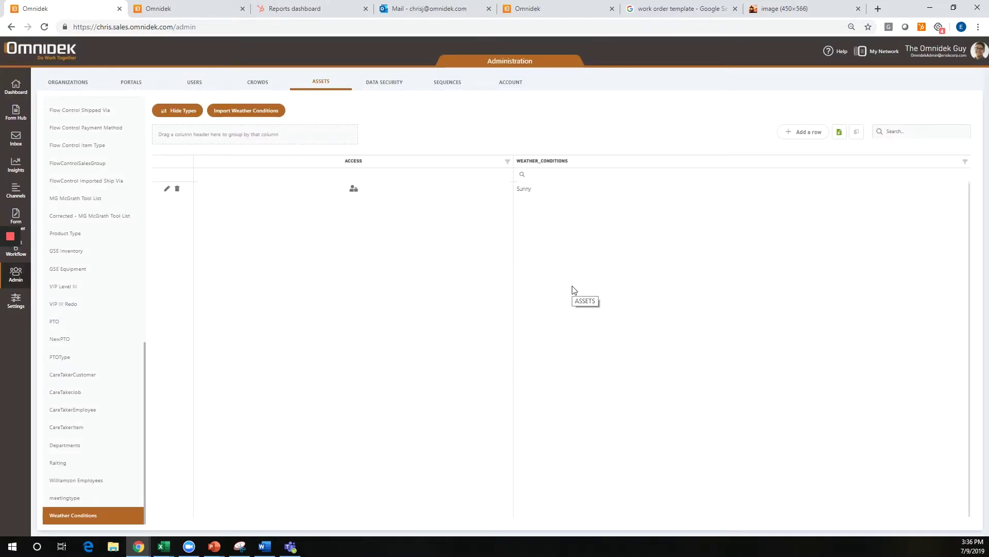
- Add two more rows to Weather Conditions with the values Windy and Rainy
left_click(811, 133)
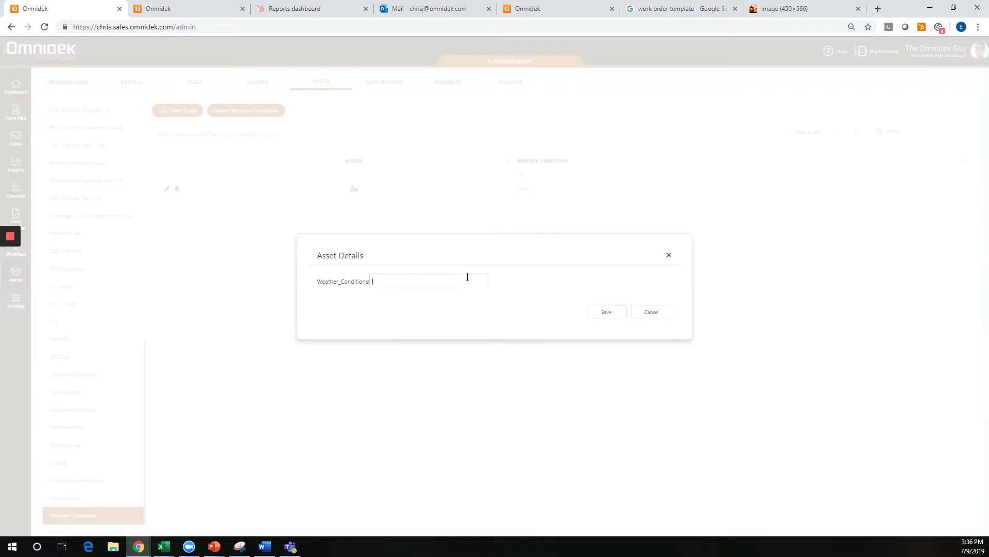
type("Windy")
left_click(598, 312)
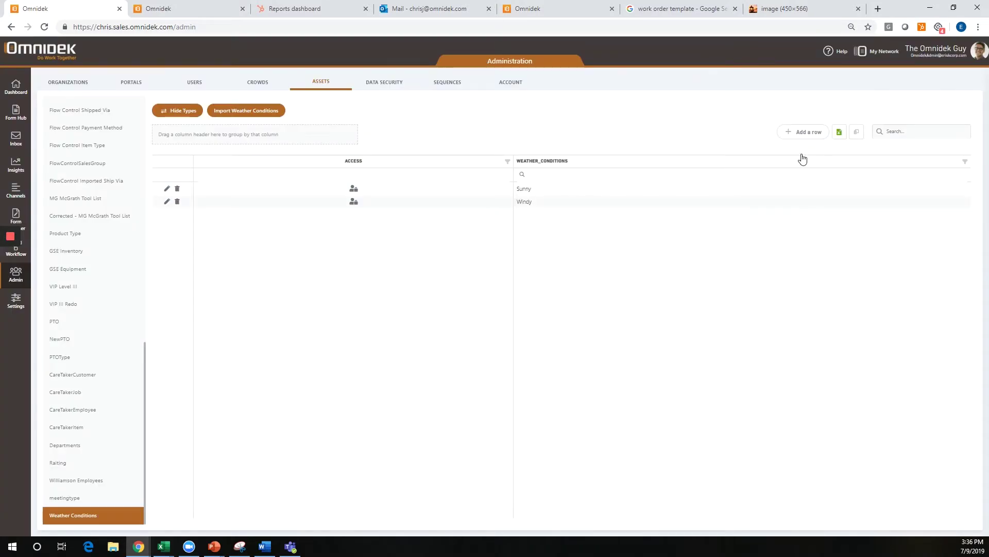
left_click(803, 133)
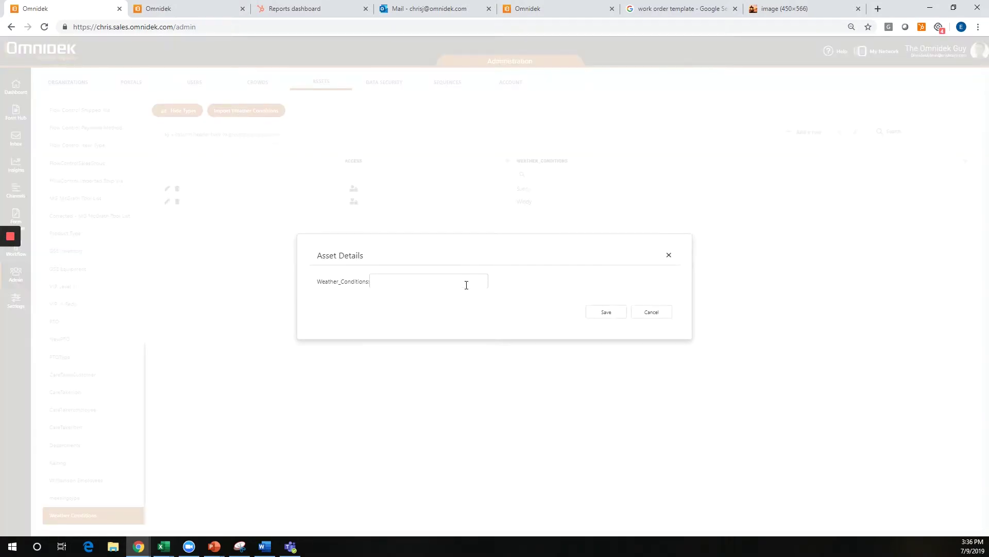
type("Rainy")
left_click(594, 311)
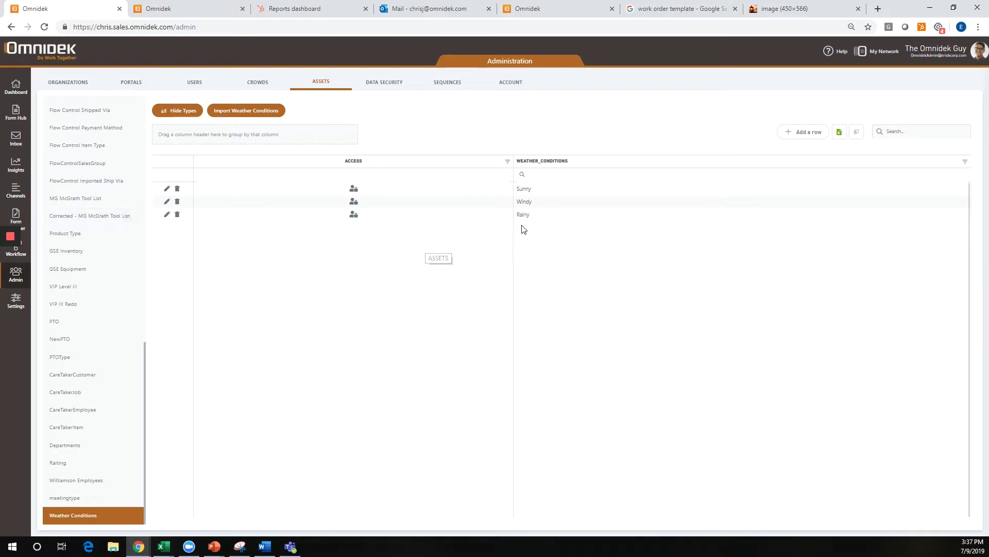
- Start a new form in the form designer and add a one-column section named test
left_click(15, 215)
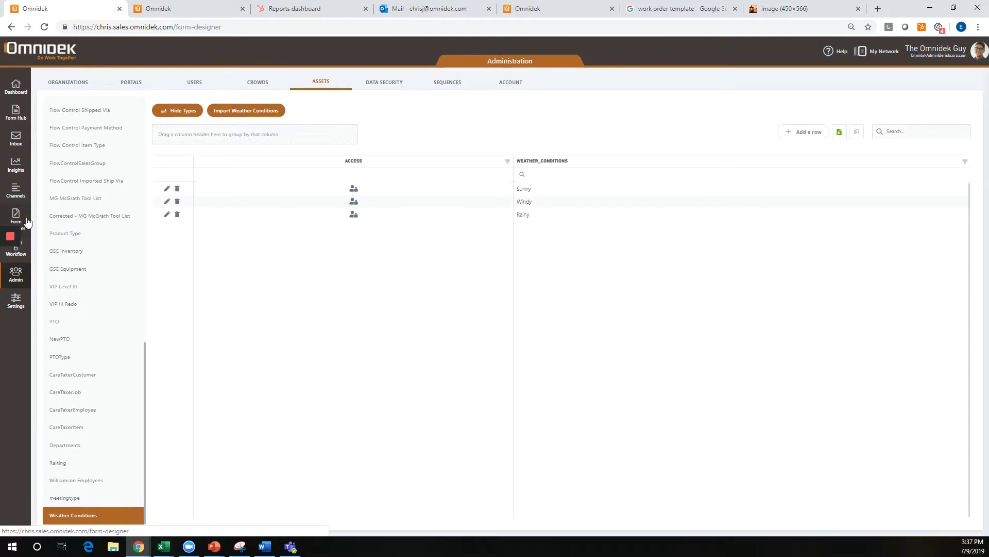
left_click(656, 341)
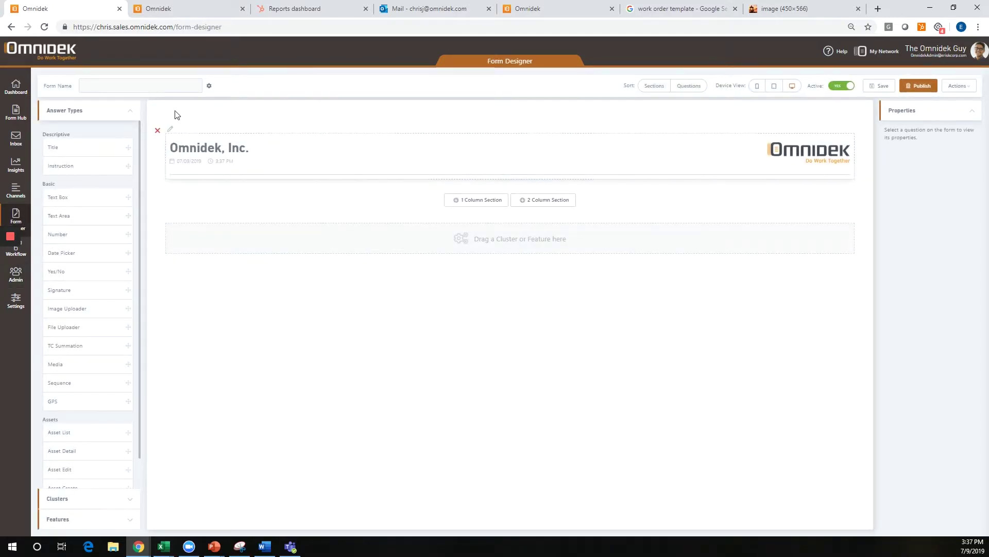
left_click(480, 202)
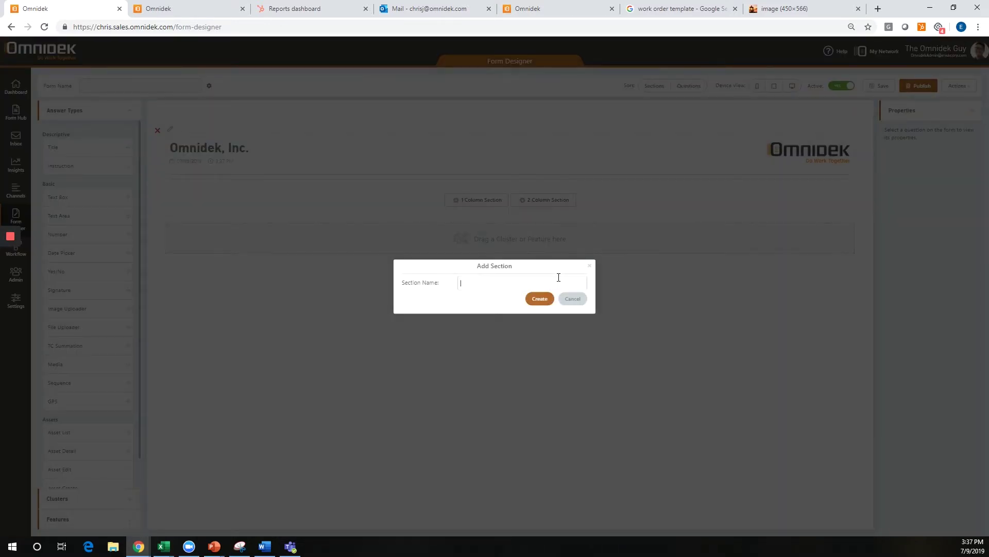
type("test")
left_click(548, 303)
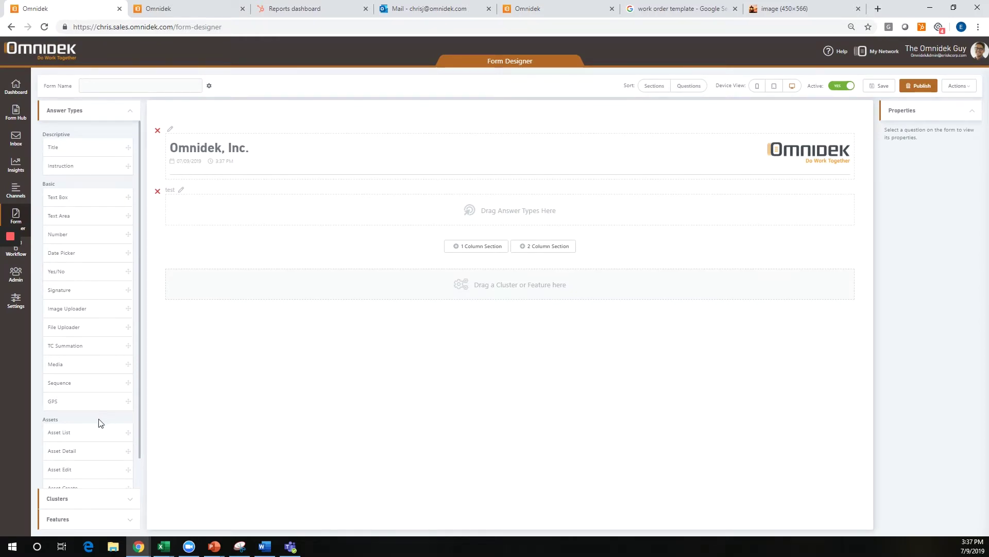
- Add an Asset List question to the test section, using the WeatherConditions asset type with Weather_Conditions as its drop-down display field
left_click_drag(71, 437, 468, 218)
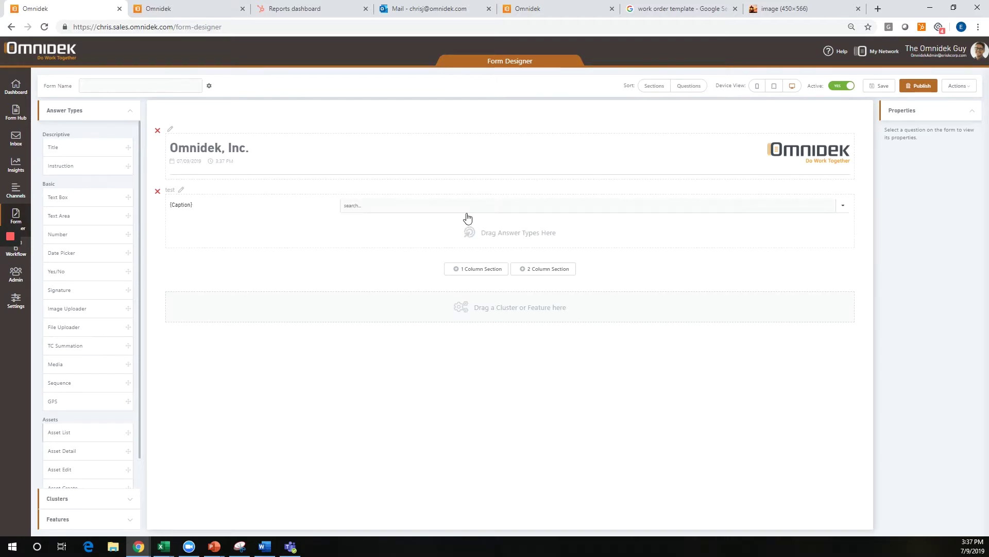
left_click(261, 210)
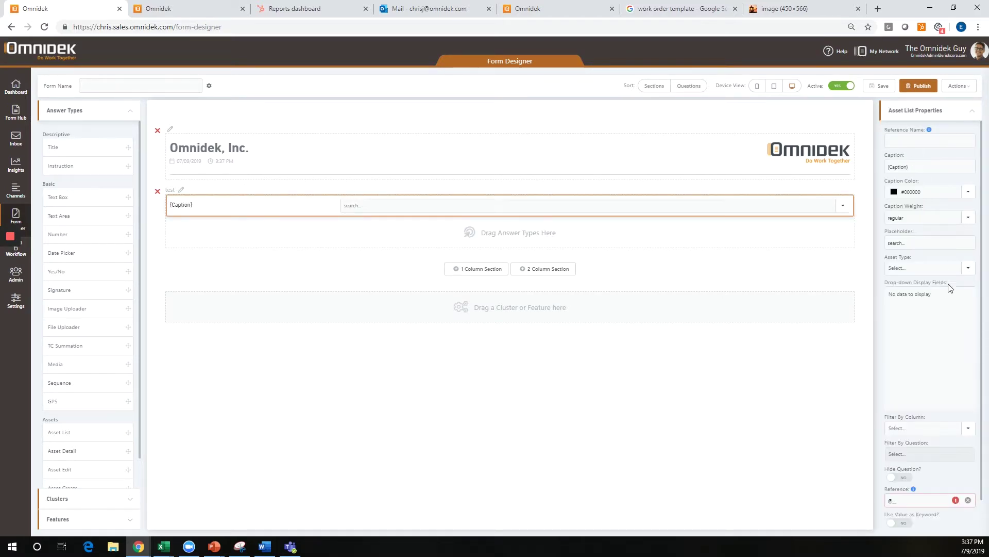
left_click(968, 269)
scroll(938, 335, "down", 10)
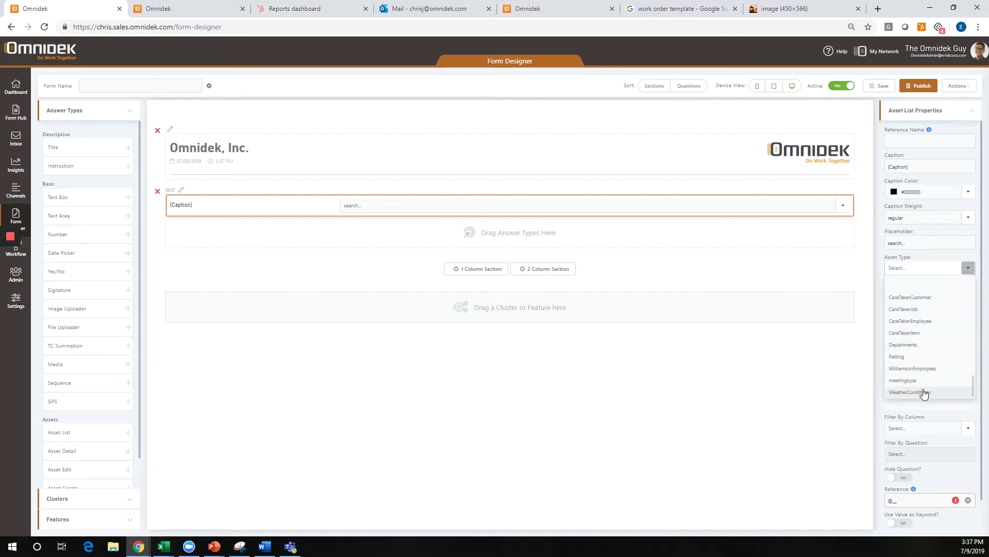
left_click(919, 393)
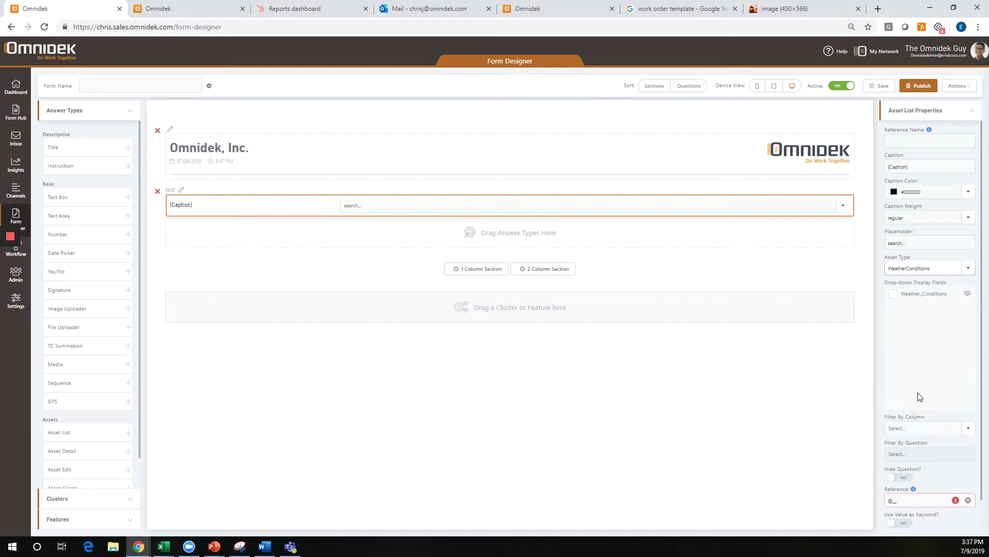
left_click(894, 295)
left_click(894, 294)
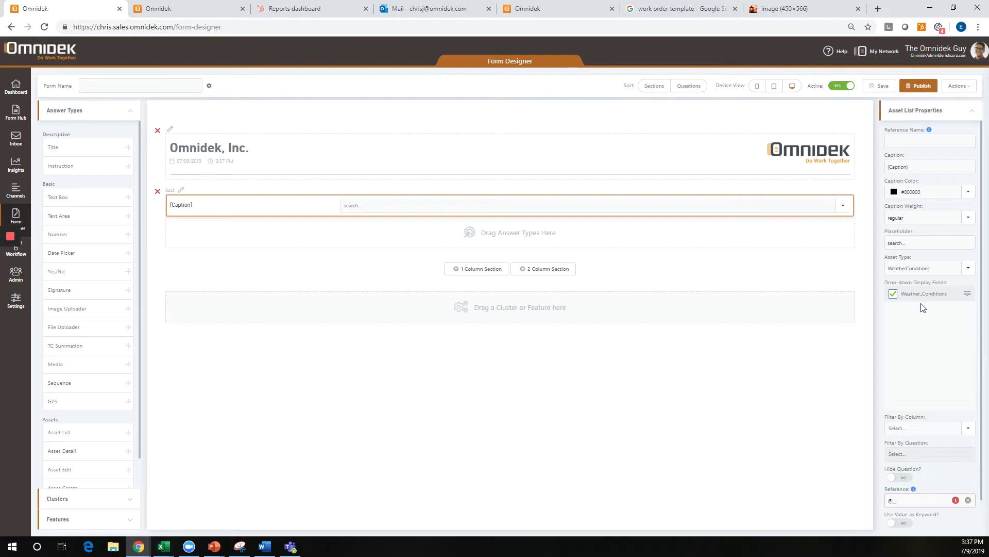
- Return to the assets administration and open the Weather Conditions asset type
left_click(25, 277)
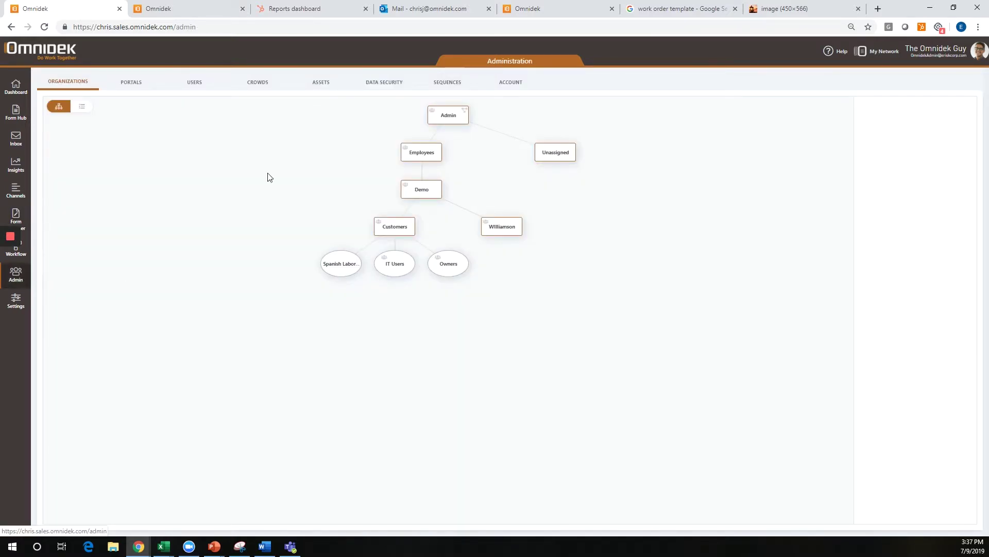
left_click(324, 83)
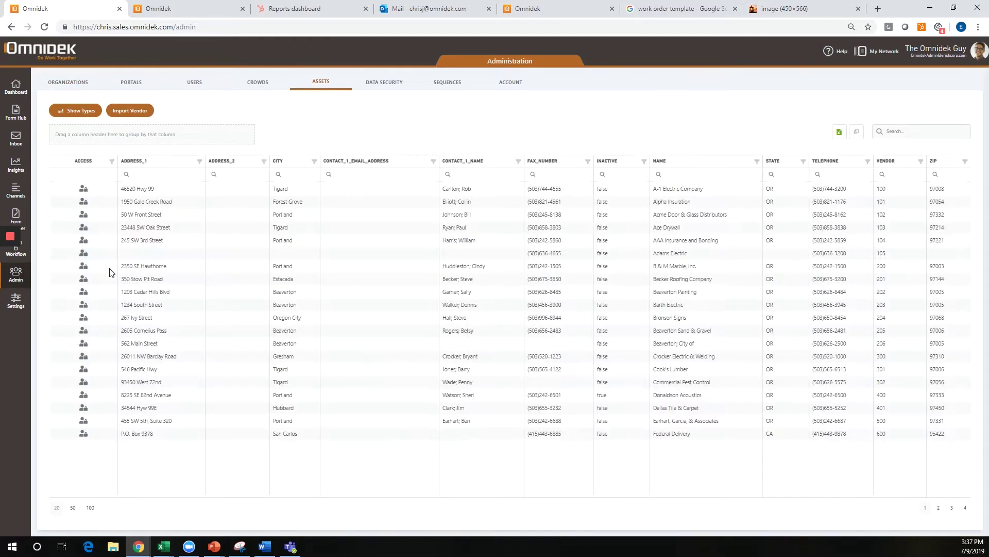
left_click(67, 110)
scroll(85, 362, "down", 10)
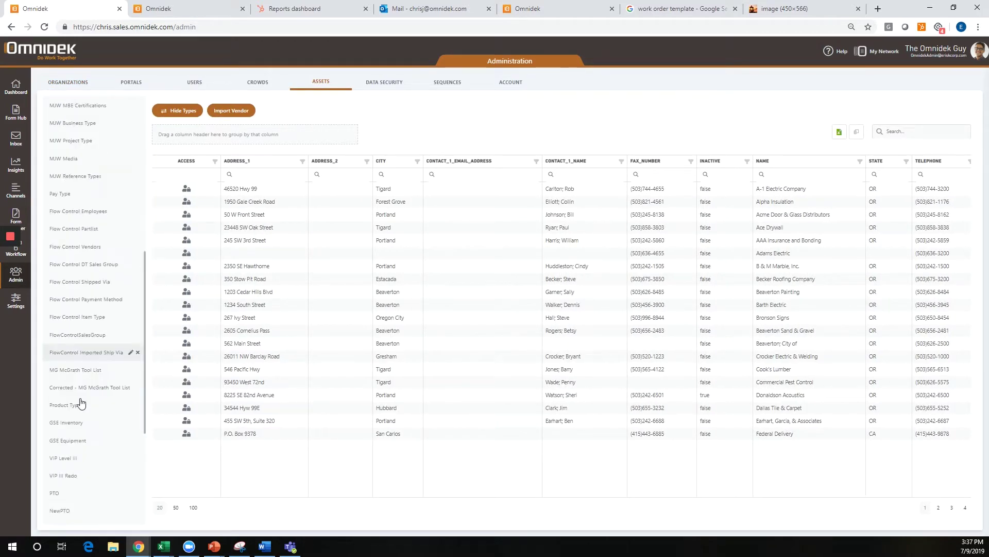
left_click(73, 515)
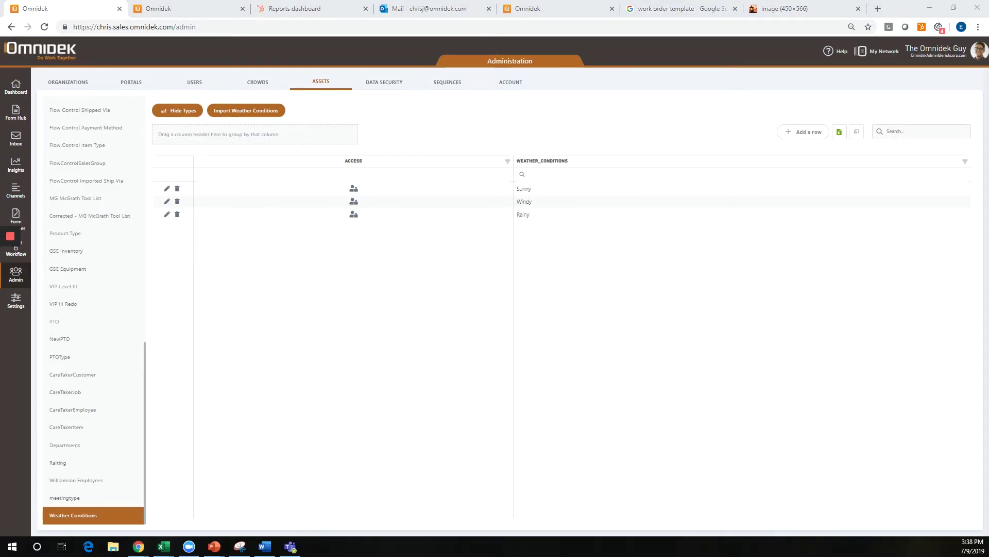
- Switch to Excel and review the Customer, Name and Address_1 column headers in the CareTakerCustomer workbook
key("super+d")
key("super+d")
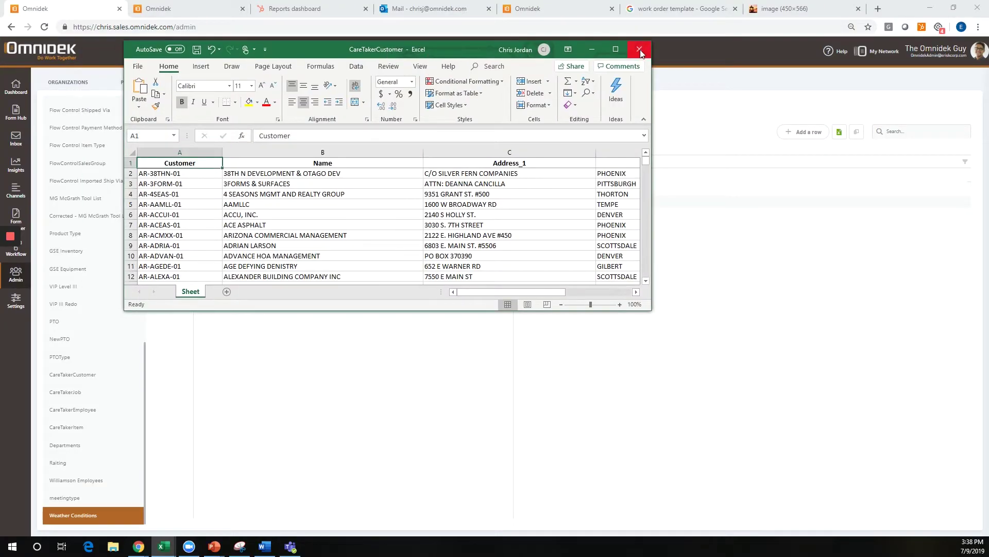
left_click(616, 48)
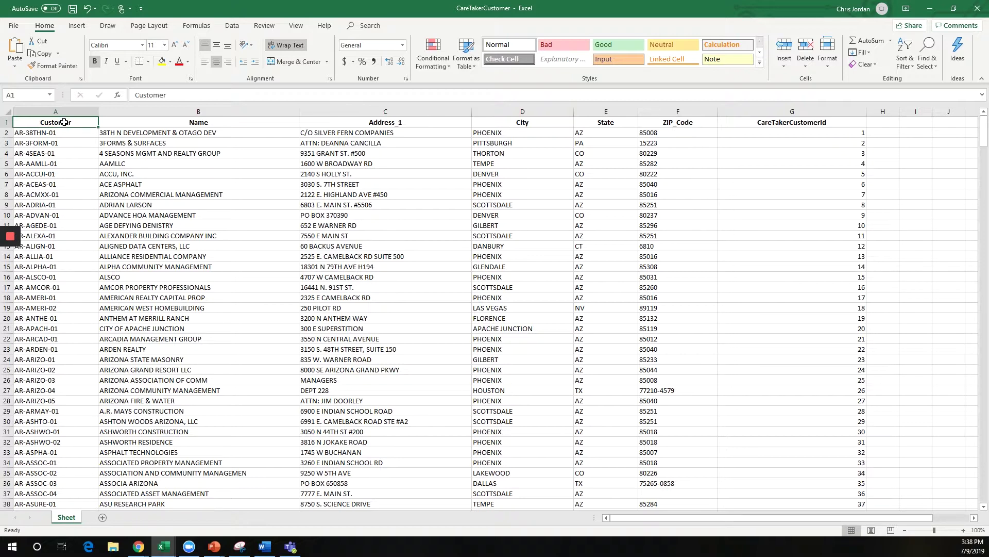
left_click(155, 119)
left_click(368, 120)
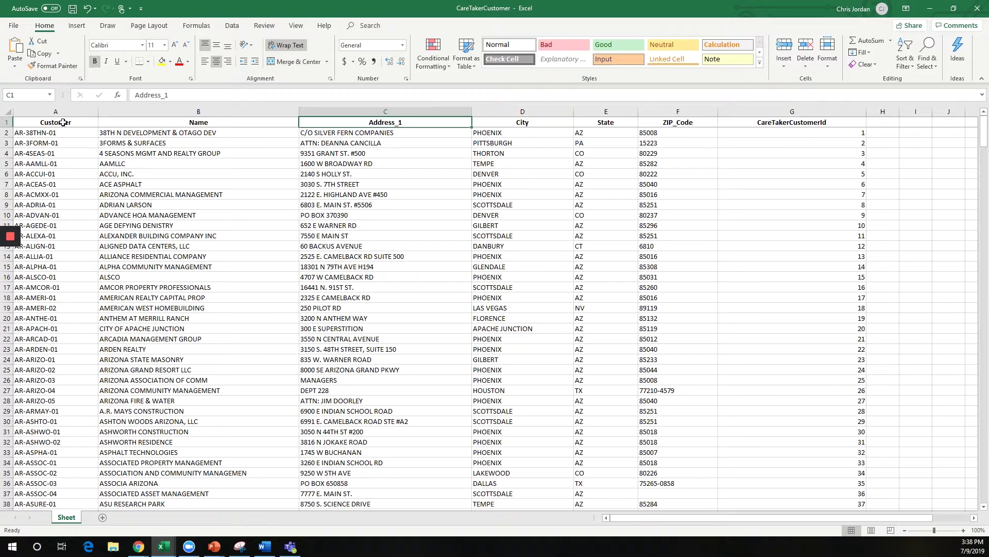
left_click(63, 123)
left_click(176, 122)
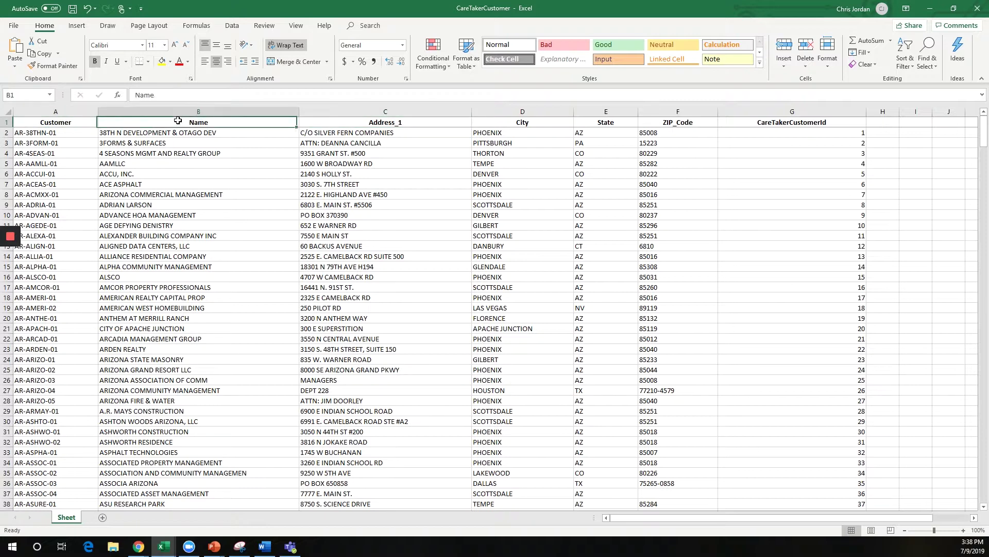
left_click(393, 124)
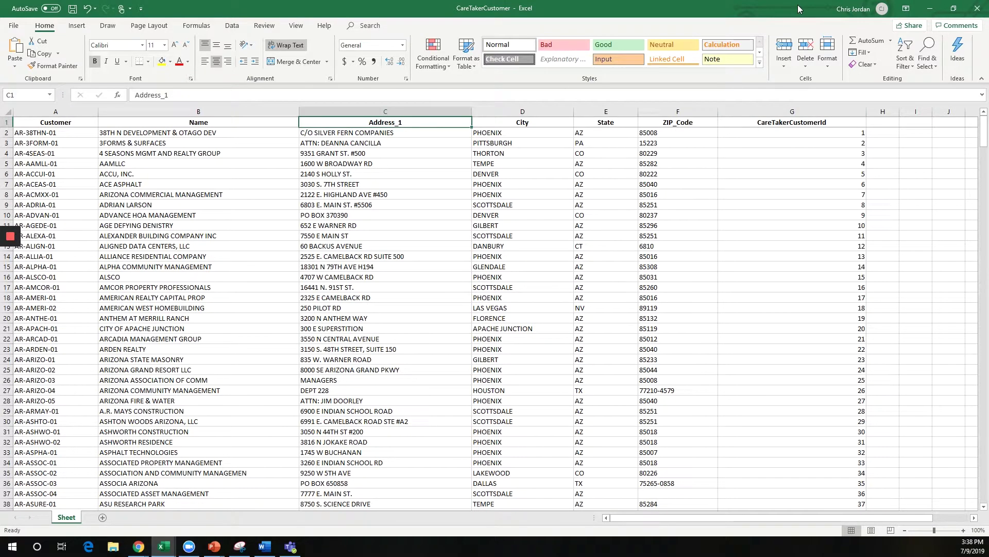
left_click(930, 9)
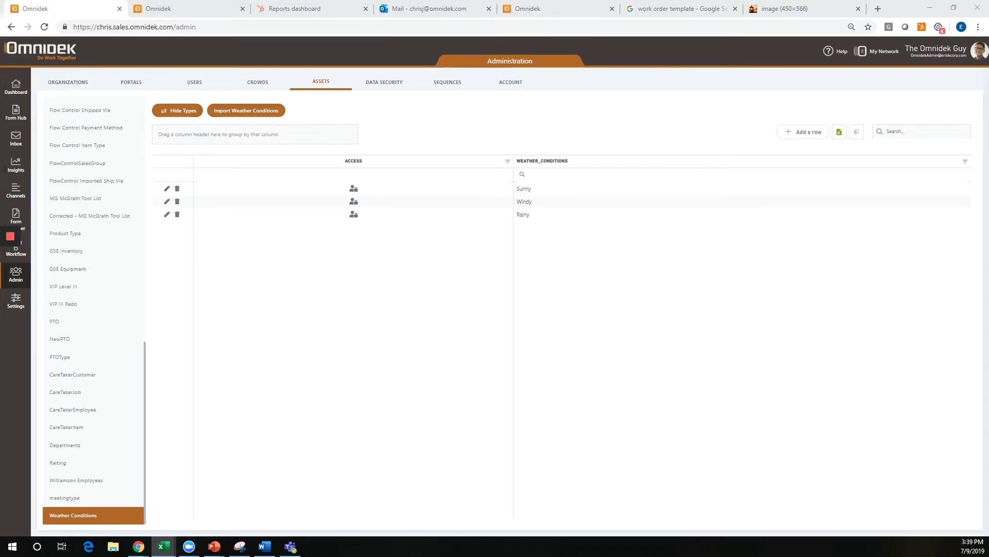
- Start a new asset type named NewCustomers and add a Customer text column with a length of 100
scroll(91, 129, "up", 5)
scroll(90, 126, "up", 6)
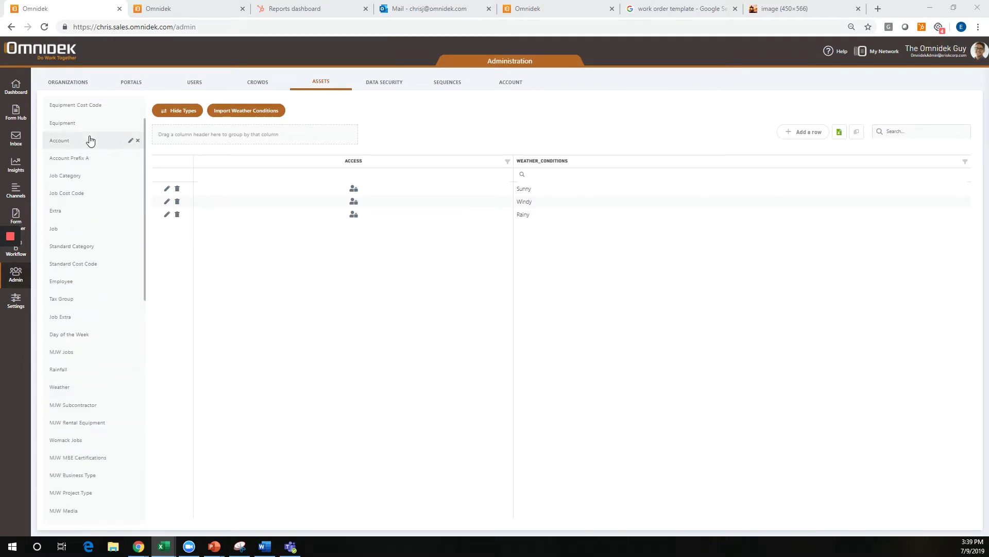
left_click(81, 105)
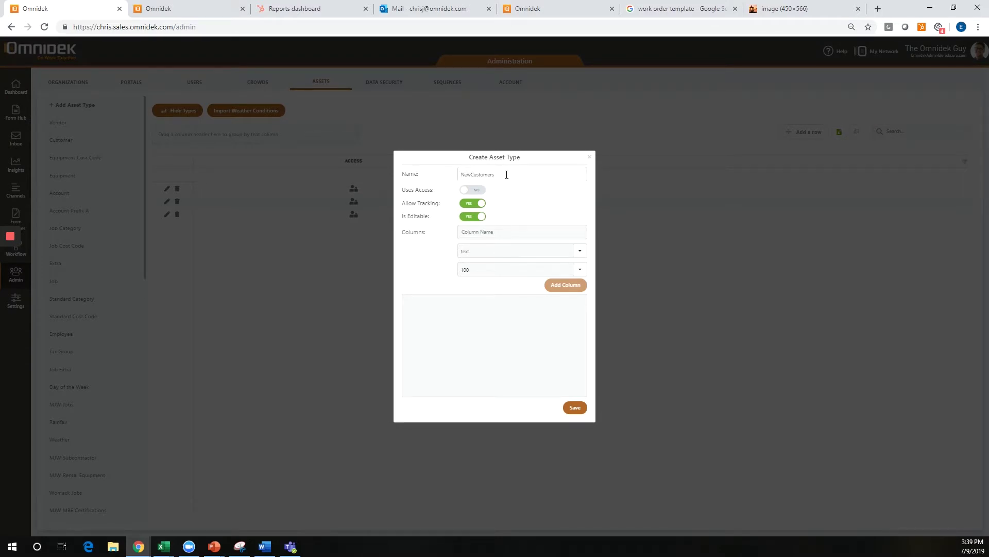
left_click(493, 232)
type("Customer")
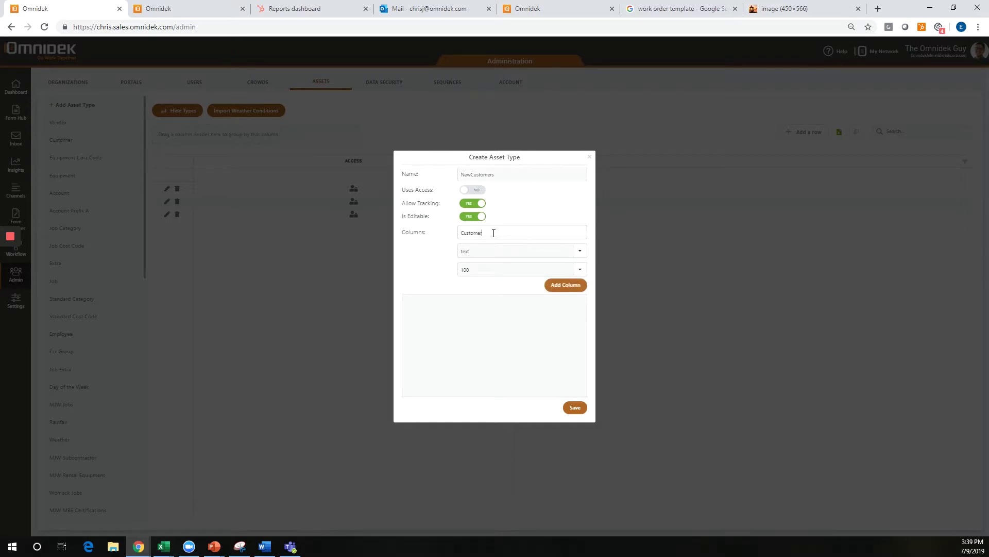
left_click(578, 287)
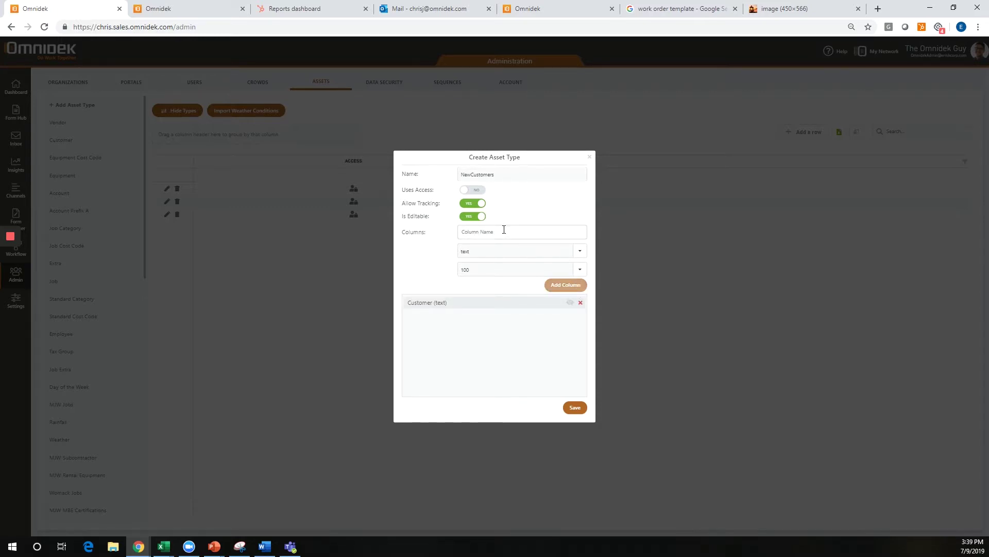
- Add Name, Address_1, City and State to NewCustomers as text columns with a length of 100
type("Name")
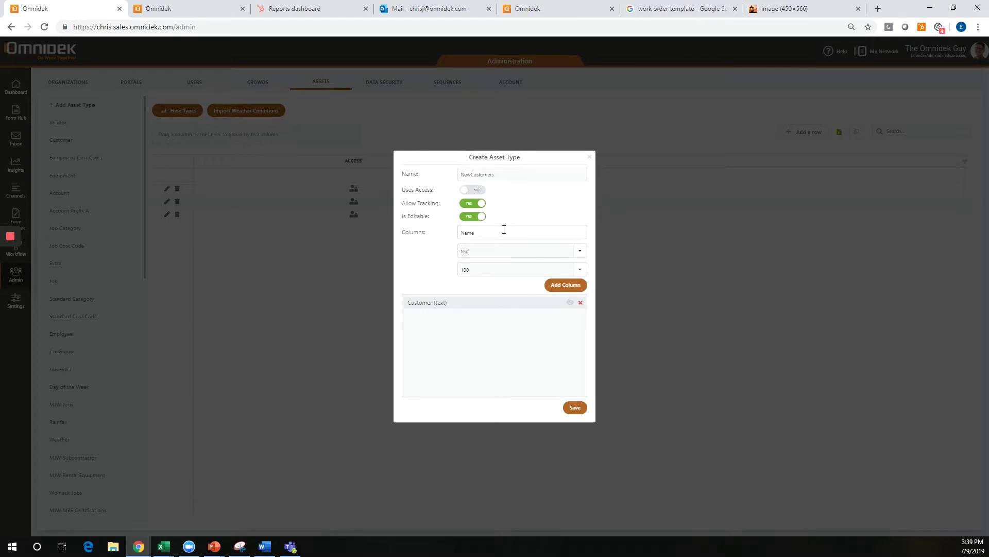
left_click(575, 288)
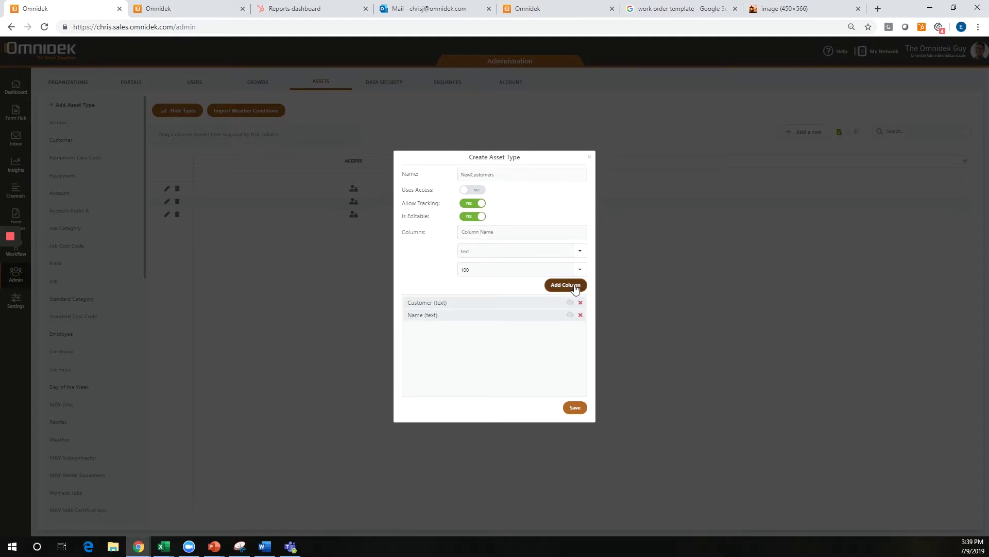
left_click(511, 235)
type("Ac")
left_click(568, 290)
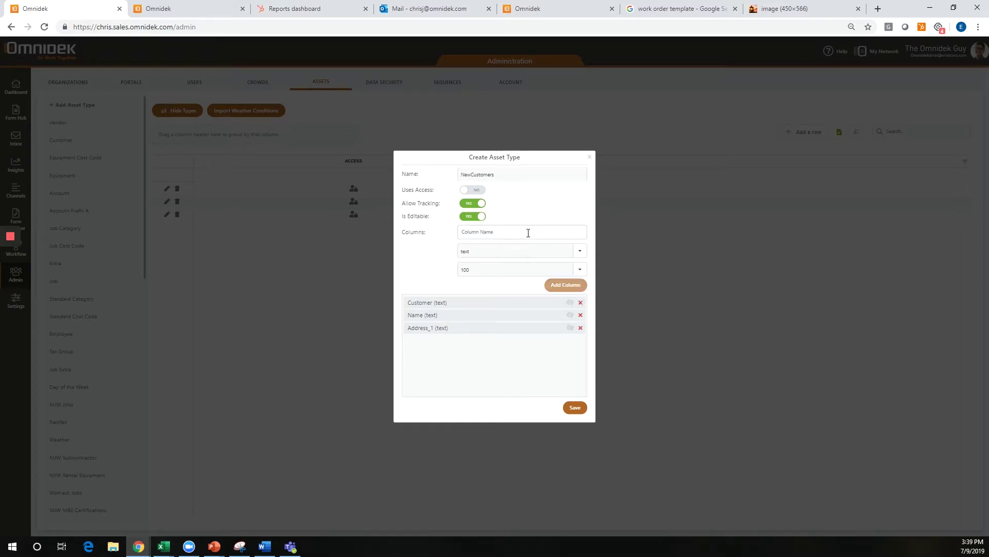
type("City")
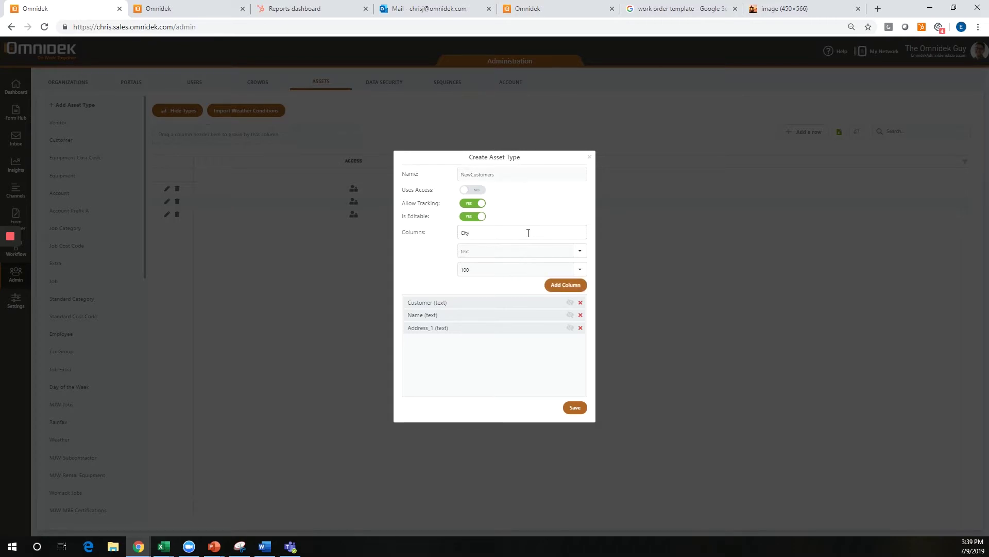
left_click(573, 286)
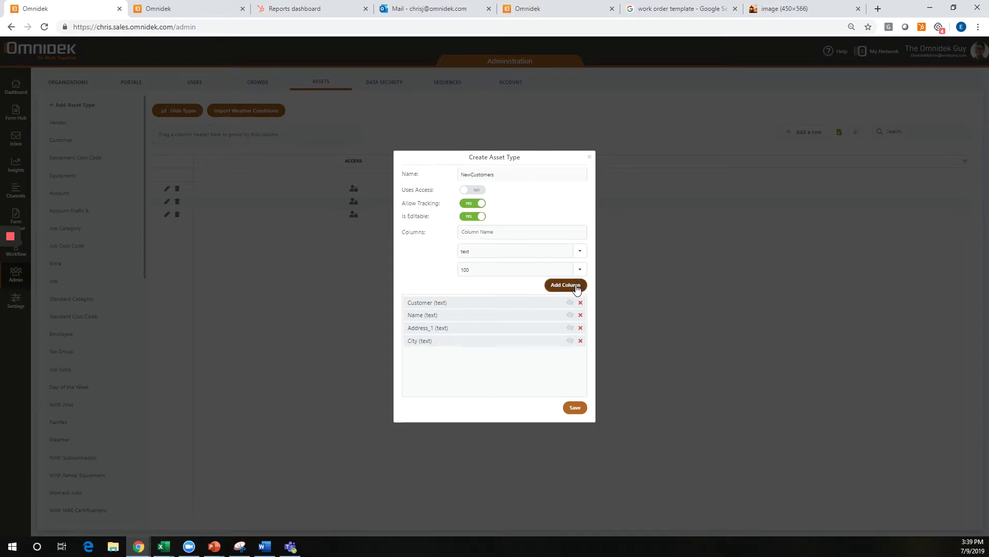
type("State")
left_click(580, 287)
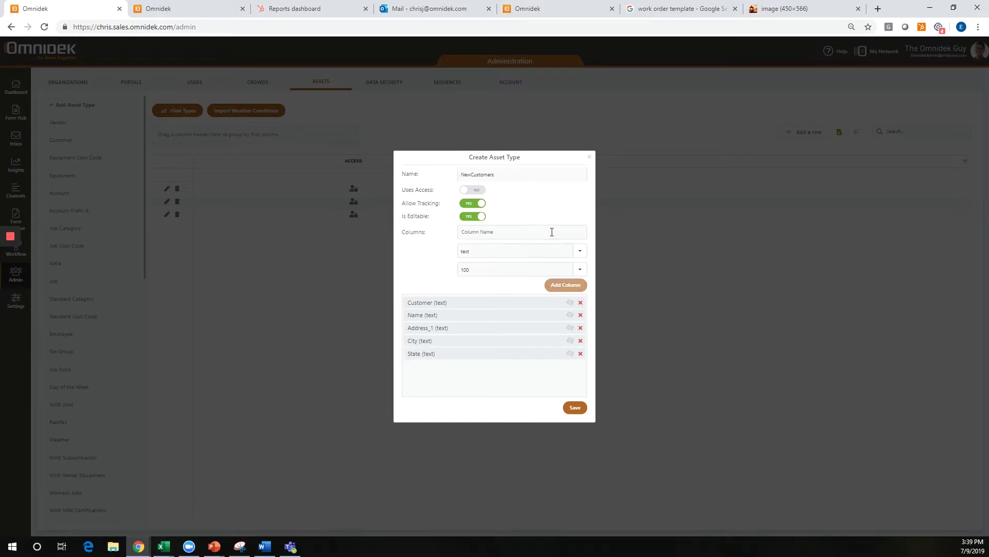
- Add a Zip_Code column of type integer to the NewCustomers asset type
type("Zip")
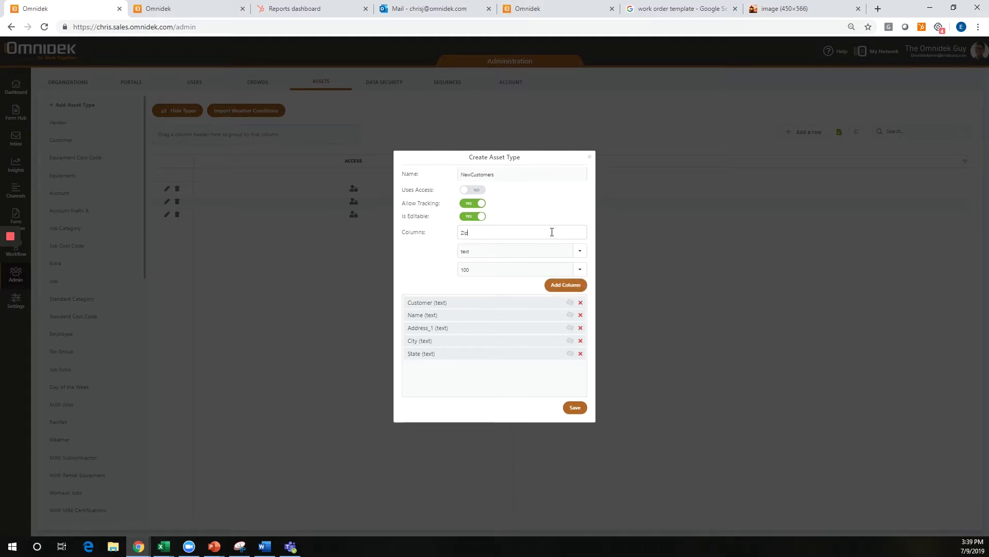
type("_Code")
left_click(579, 251)
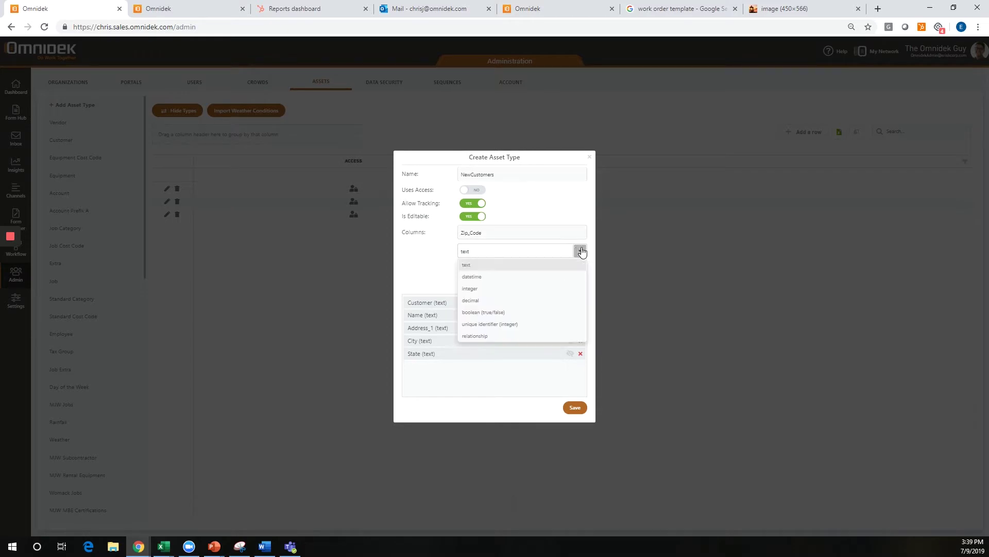
left_click(540, 290)
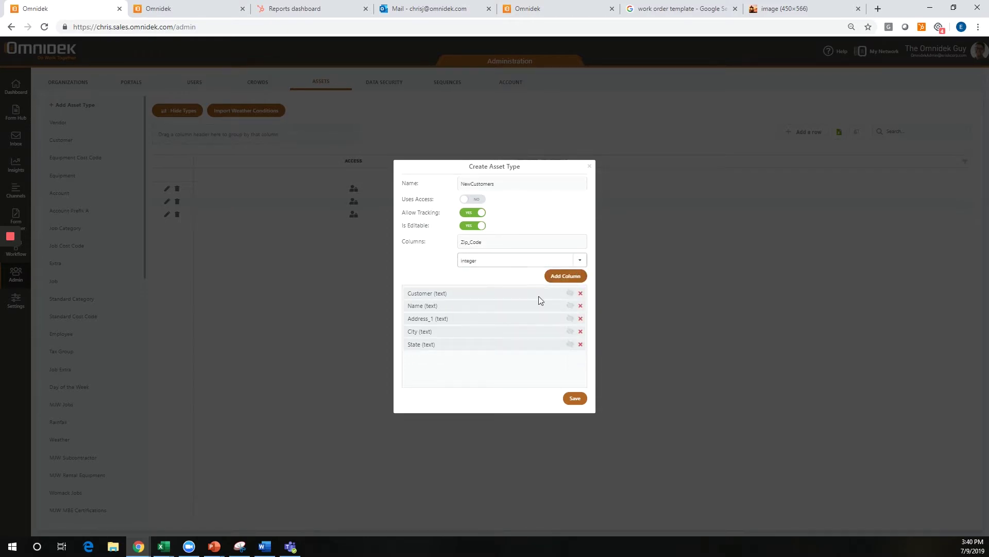
left_click(574, 279)
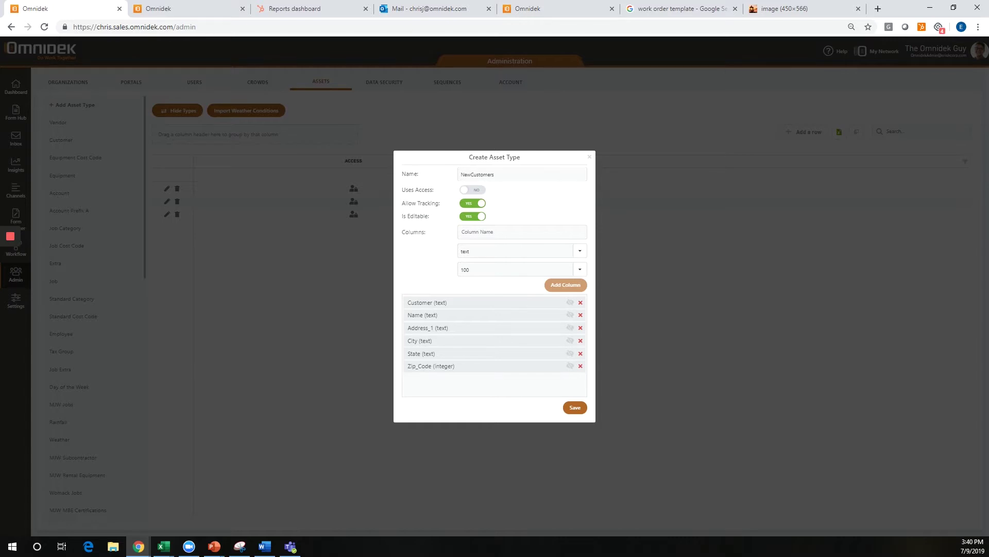
- Turn on visibility for all six NewCustomers columns, from Customer through Zip_Code
key("alt+Tab")
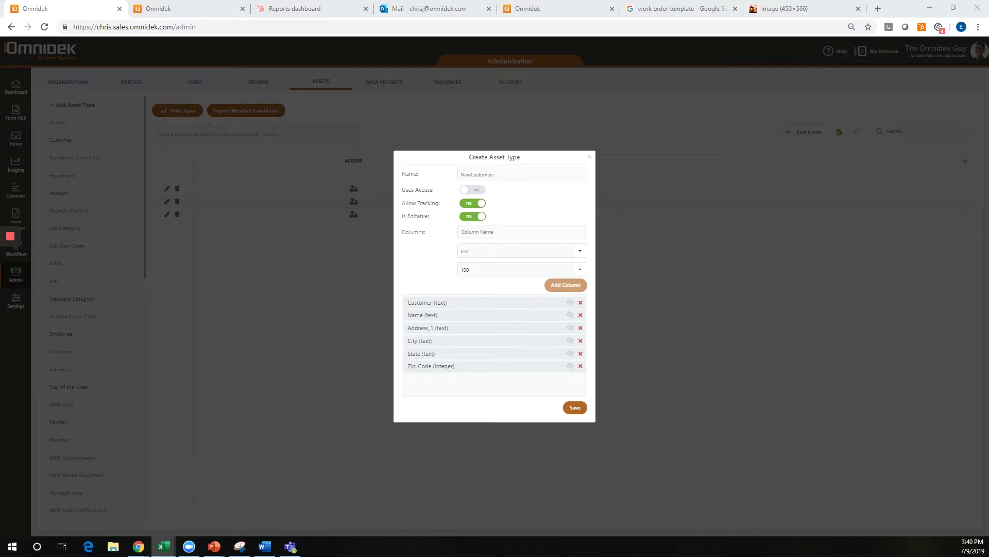
left_click(570, 303)
left_click(570, 315)
left_click(570, 328)
left_click(570, 340)
left_click(570, 353)
left_click(570, 367)
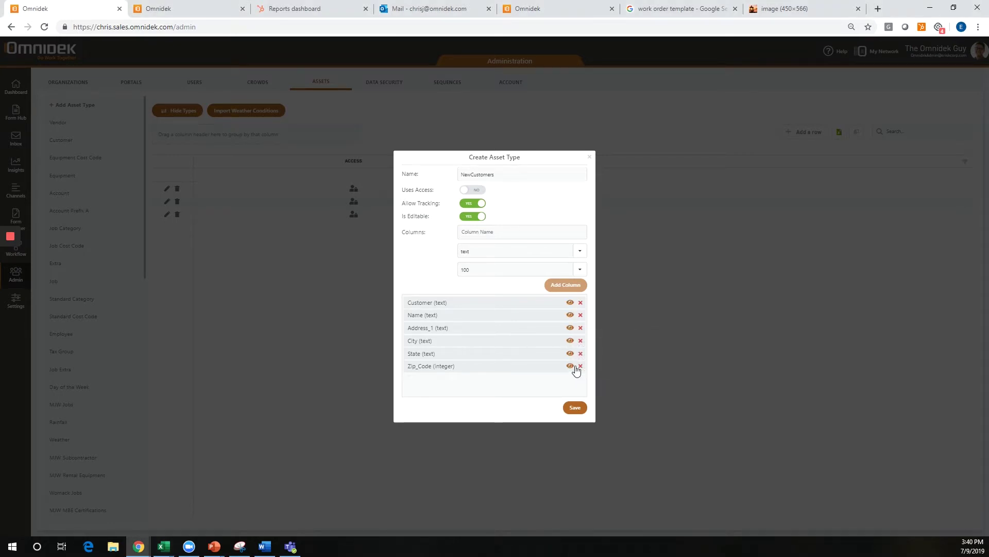
- Save the NewCustomers asset type and open it from the asset type list
left_click(575, 408)
scroll(65, 315, "down", 12)
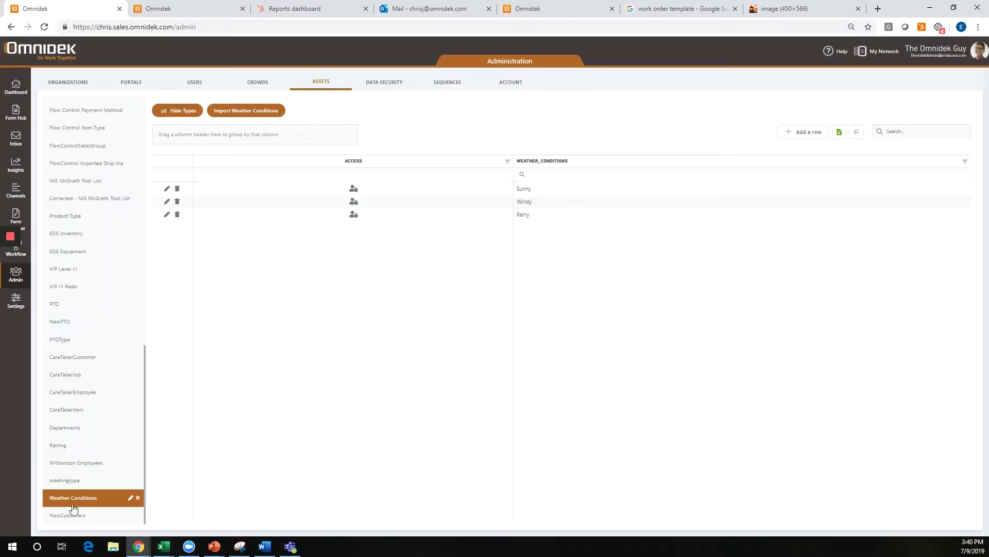
left_click(72, 516)
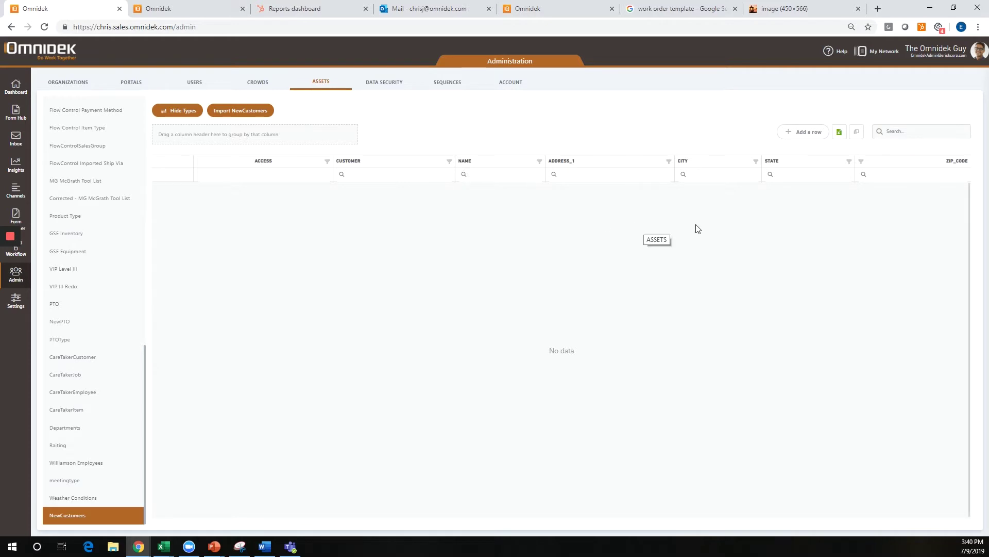
- Look at the blank row entry form and the spreadsheet import dialog for NewCustomers, closing each without entering anything
left_click(807, 135)
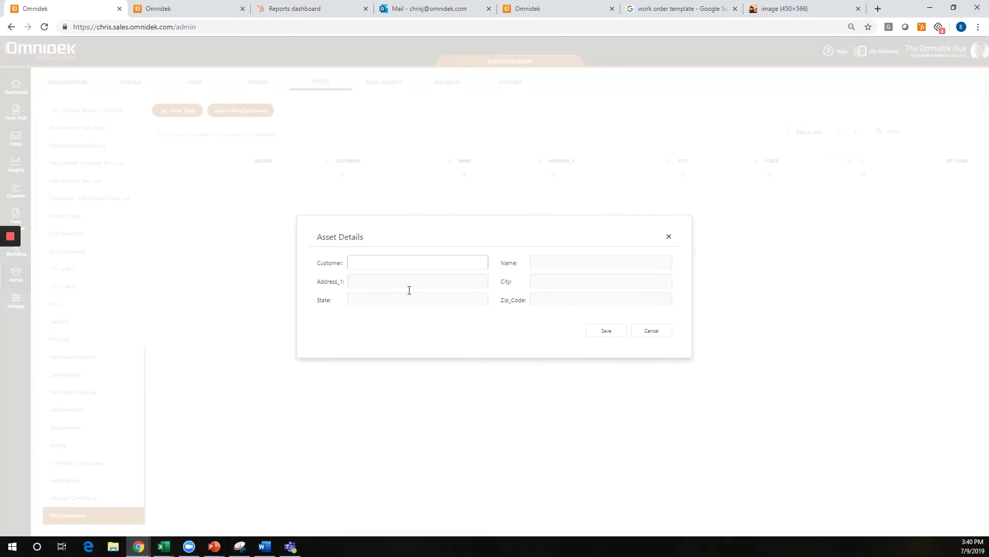
left_click(669, 238)
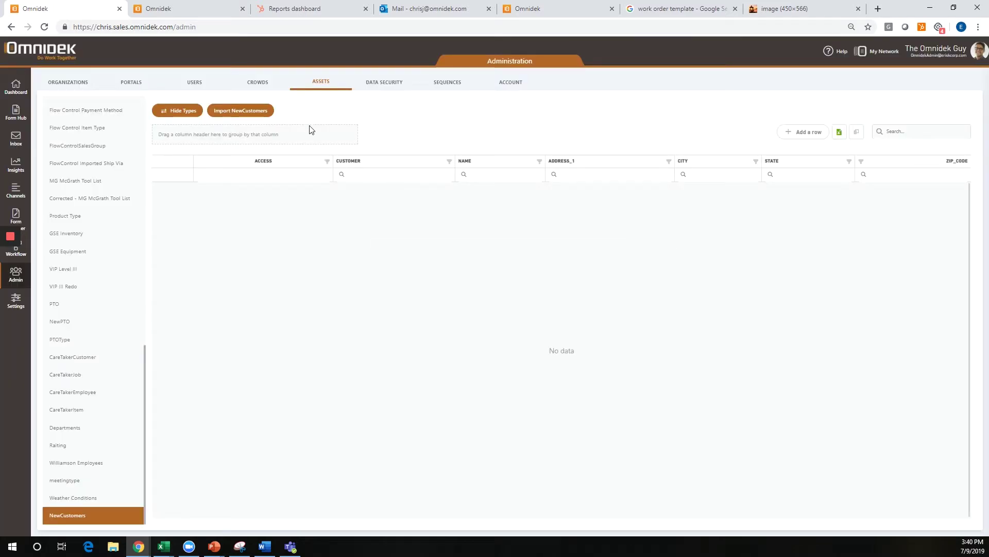
left_click(245, 111)
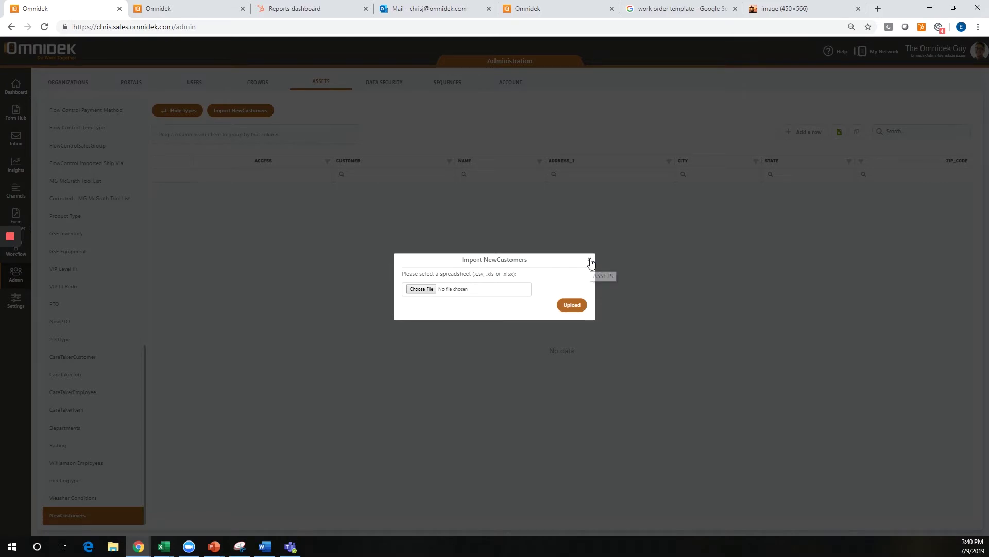
left_click(590, 260)
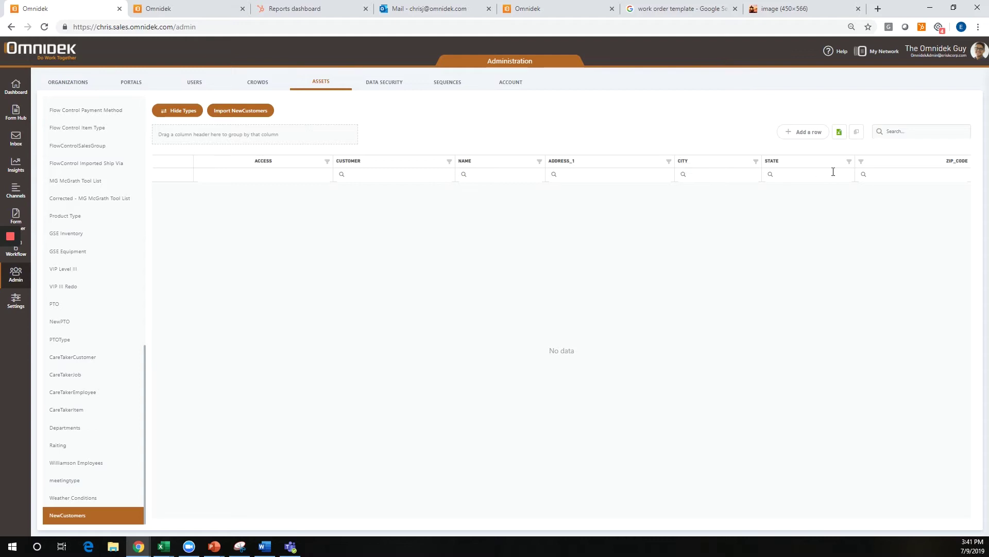
- Export the empty NewCustomers table as a spreadsheet template and open it maximized in Excel
left_click(841, 135)
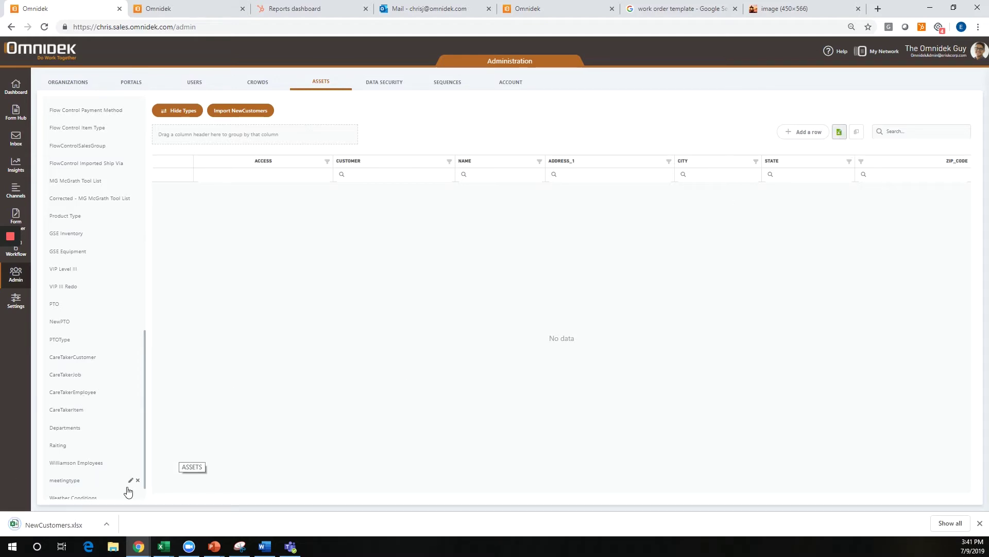
left_click(60, 523)
left_click(33, 527)
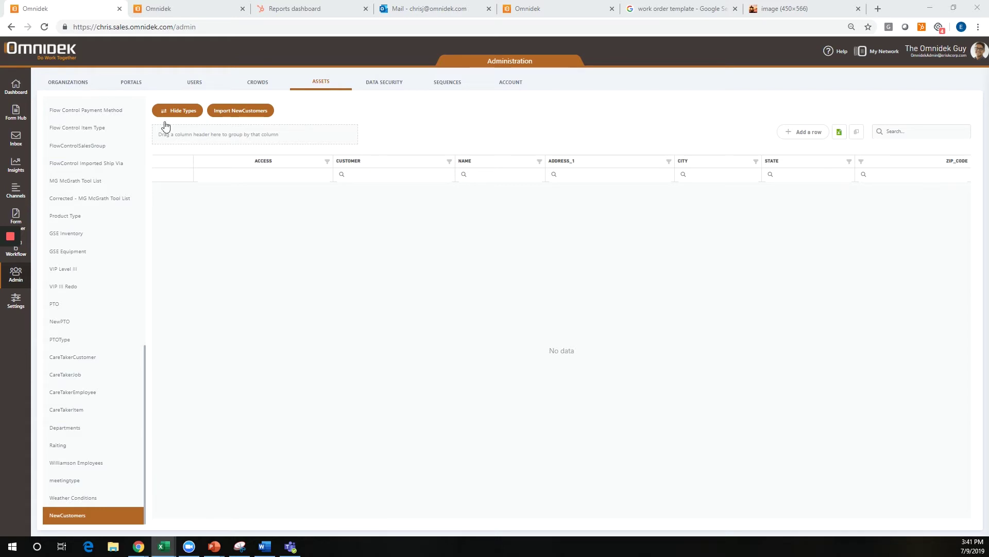
mouse_move(7, 253)
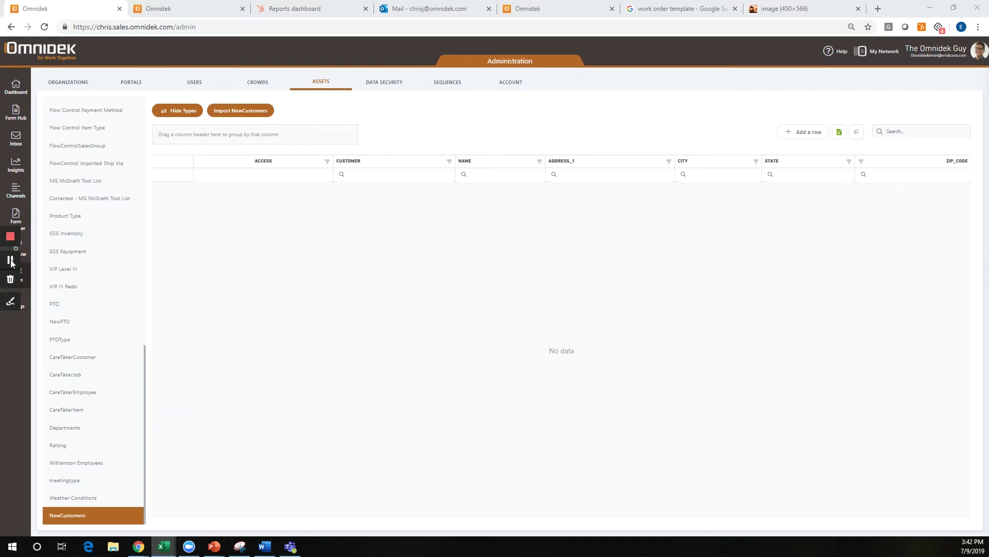
left_click(10, 260)
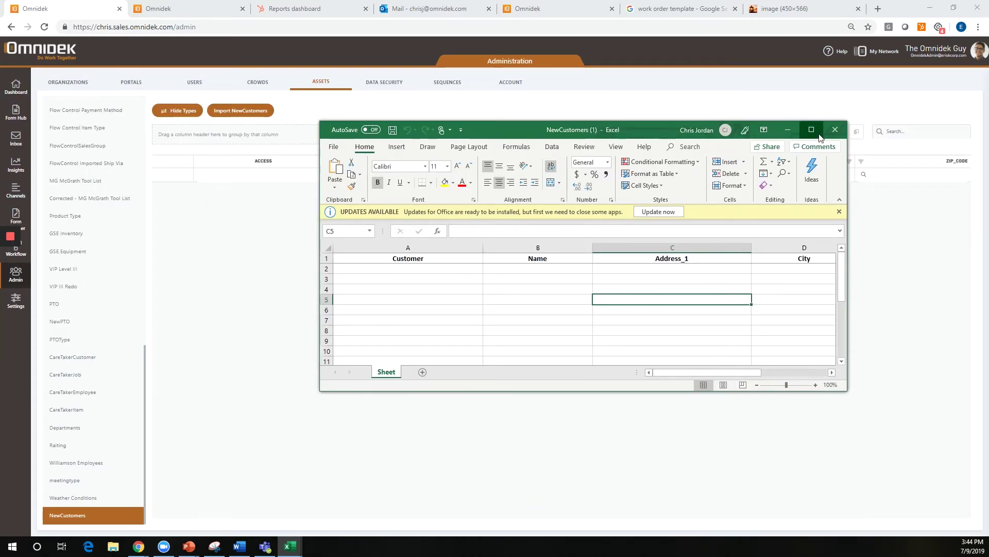
left_click(811, 129)
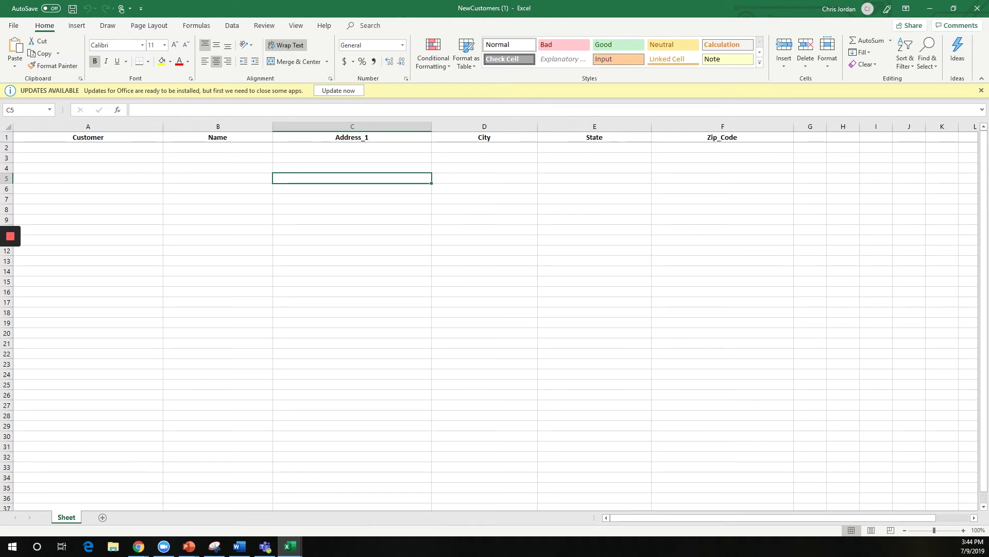
- Copy the customer rows from the CareTakerCustomer workbook and paste them into the NewCustomers template starting at cell A2
key("alt+Tab")
left_click_drag(420, 141, 315, 152)
key("alt+Tab")
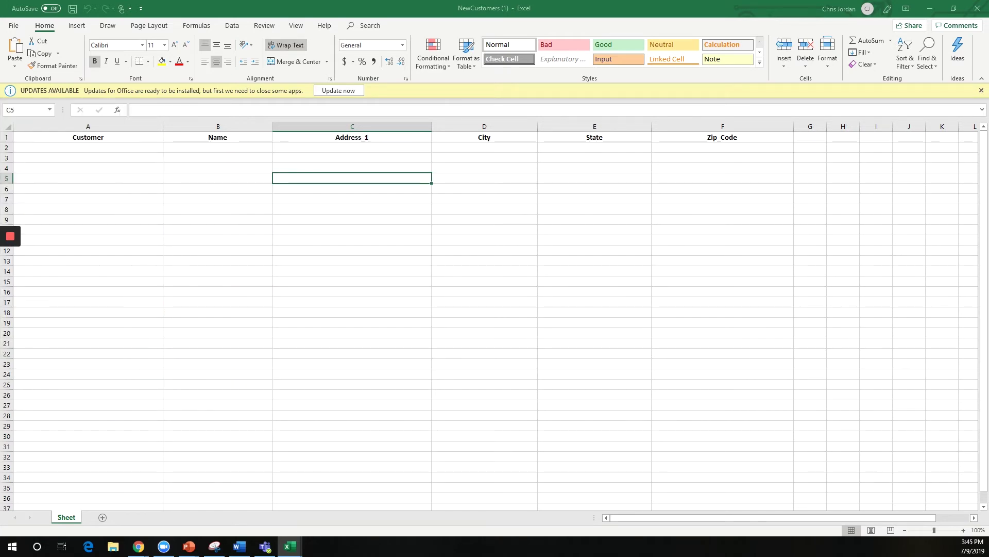
key("alt+Tab")
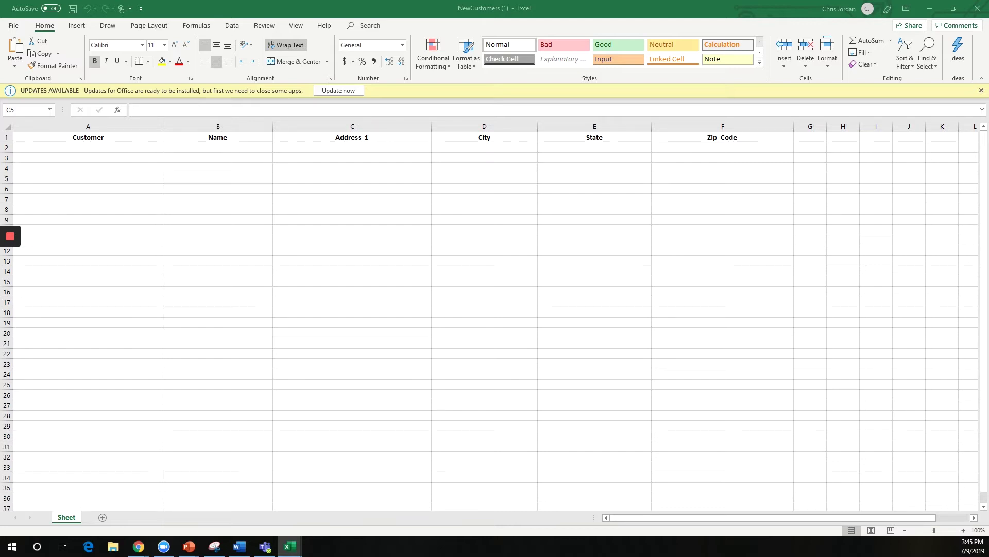
left_click_drag(3, 340, 2, 353)
key("ctrl+c")
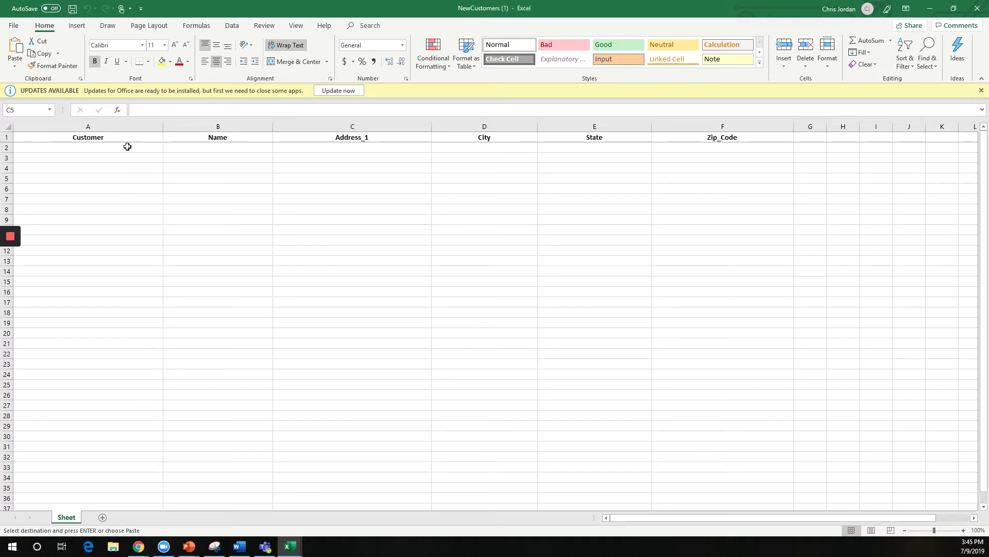
right_click(128, 147)
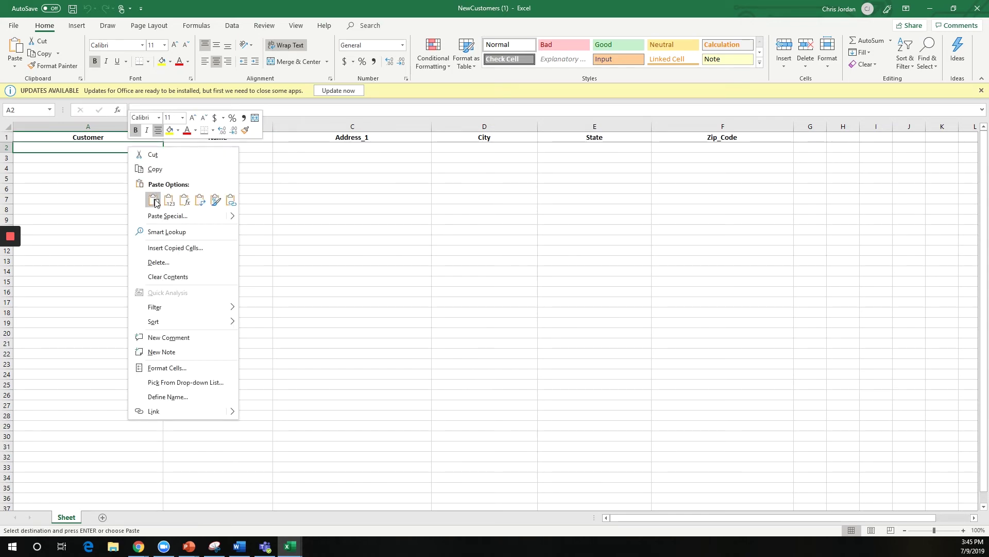
left_click(154, 199)
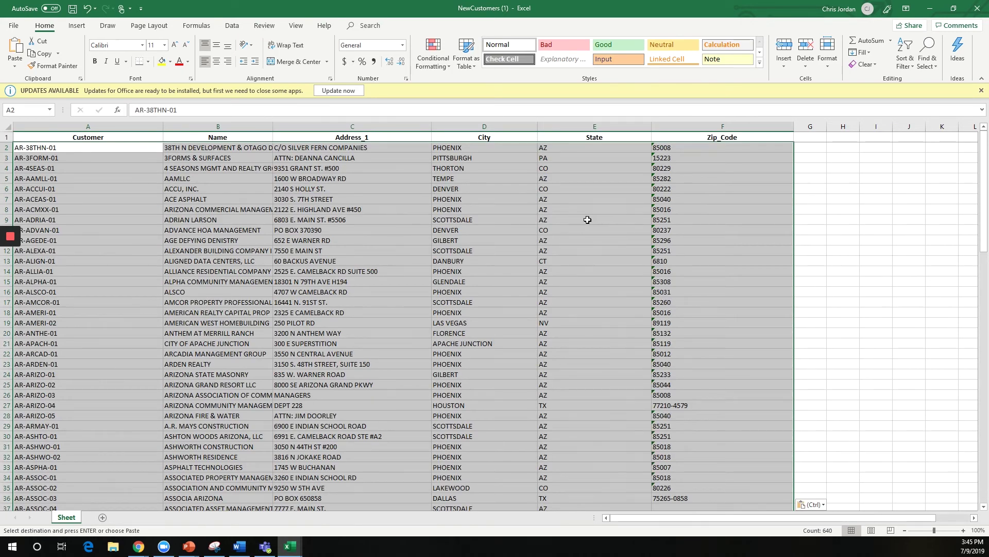
scroll(678, 360, "down", 3)
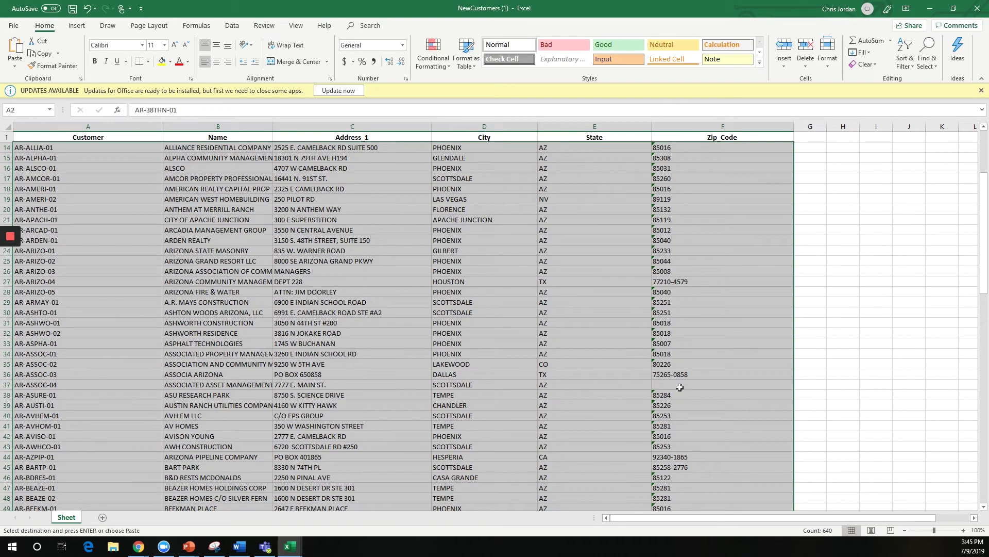
scroll(665, 371, "up", 3)
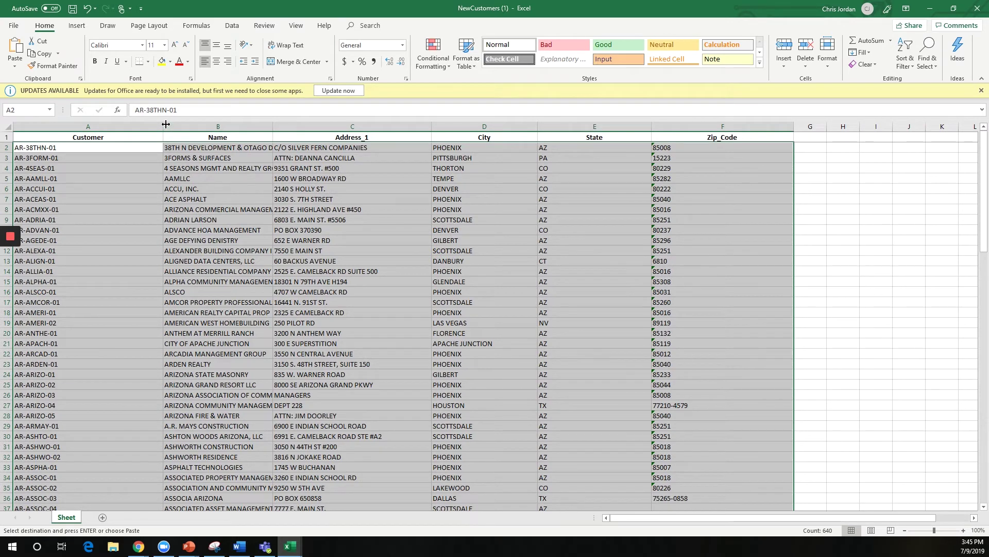
left_click(876, 251)
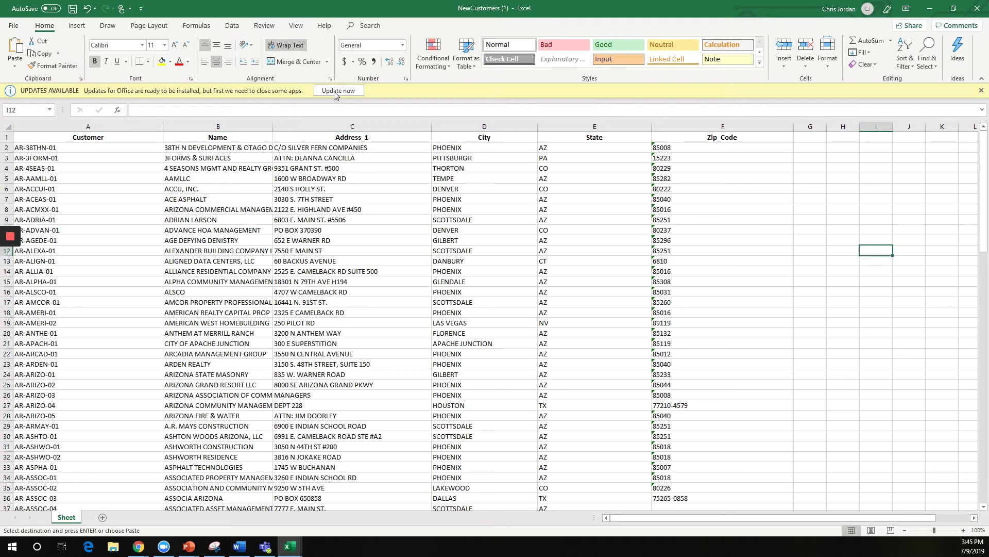
- Save a copy of the filled template in Downloads as the Excel workbook NewCustomers Import
left_click(14, 28)
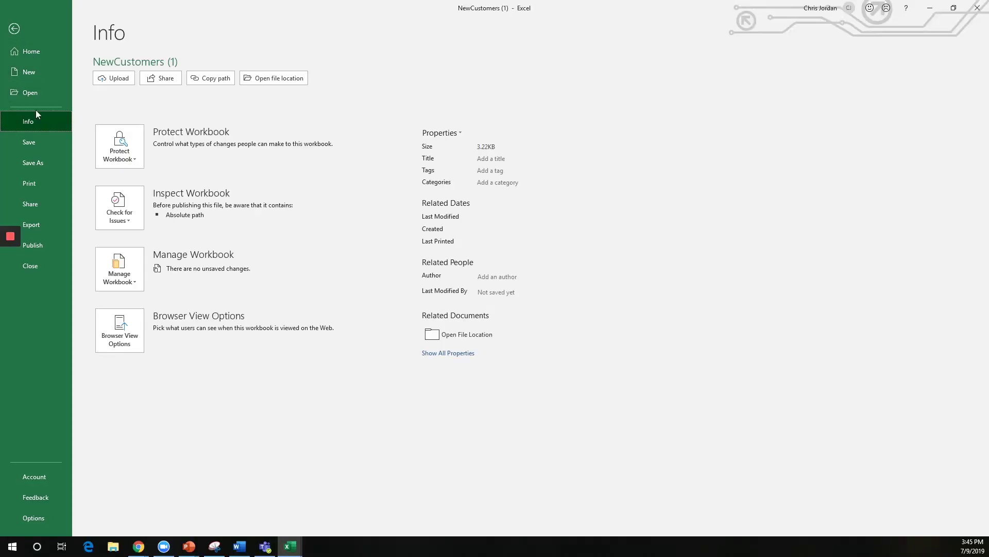
left_click(44, 156)
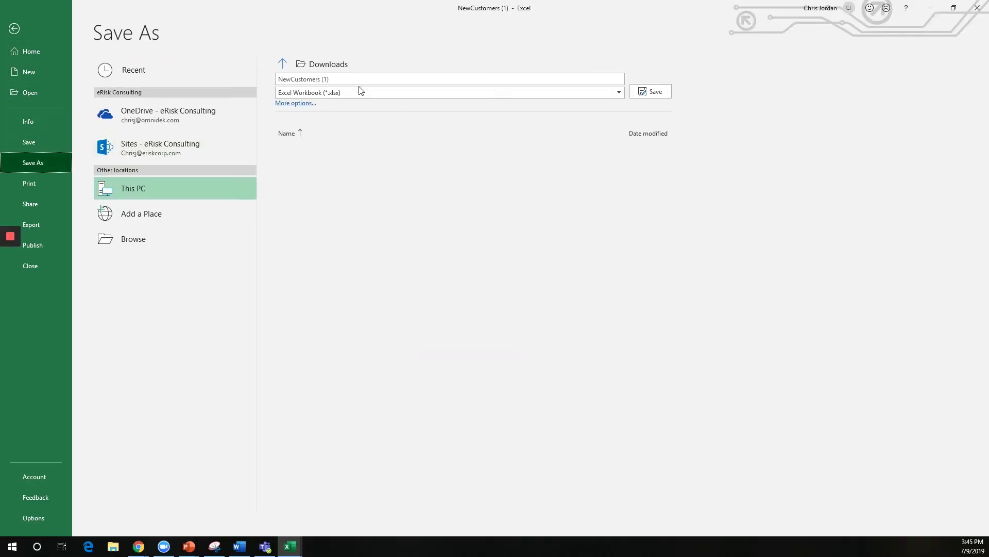
left_click(350, 79)
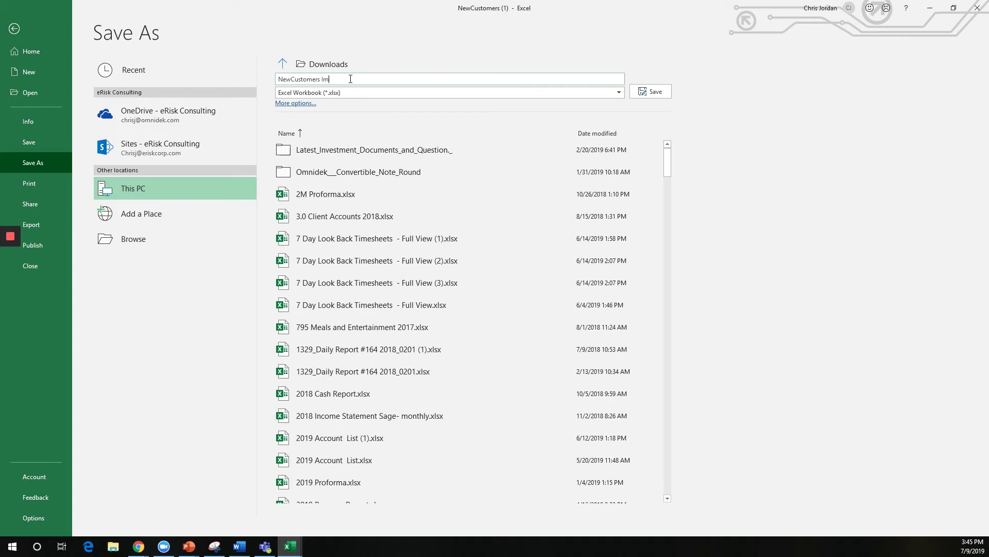
left_click(651, 92)
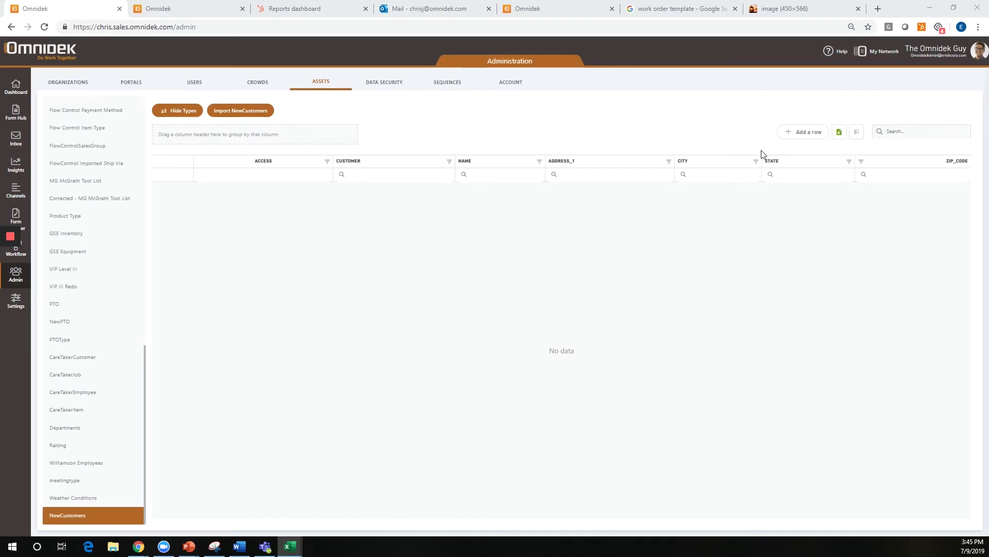
- Switch back to Omnidek and import NewCustomers Import.xlsx from Downloads into the NewCustomers asset type
left_click(263, 114)
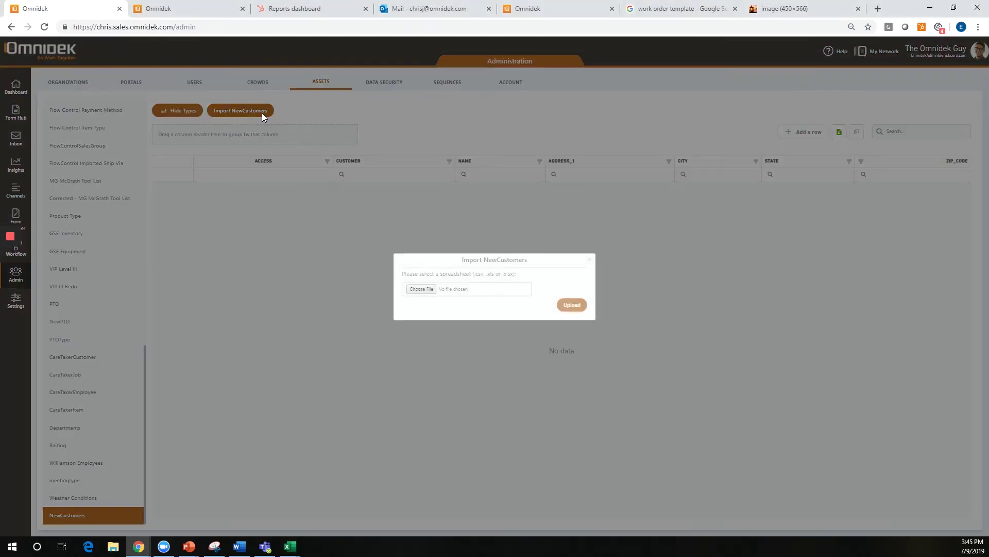
left_click(419, 289)
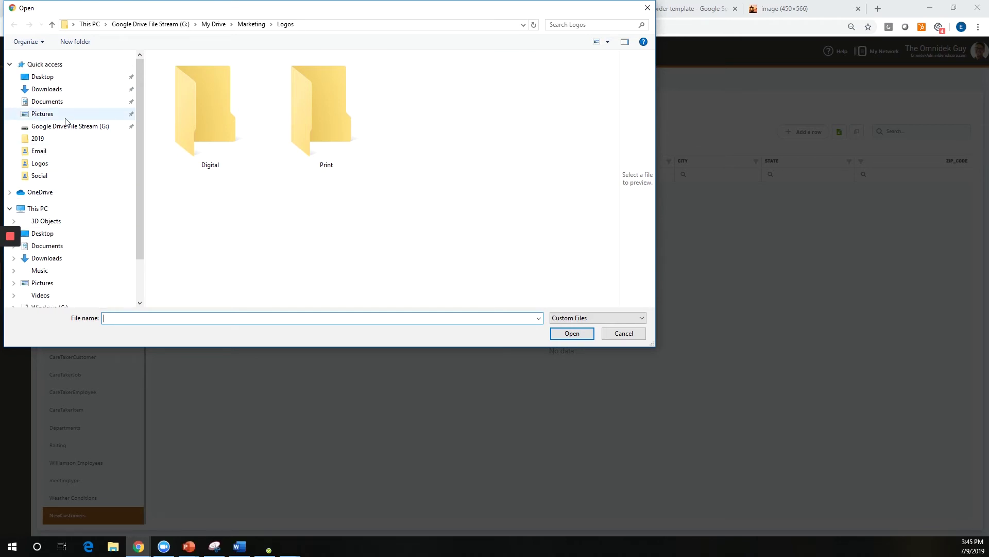
left_click(66, 89)
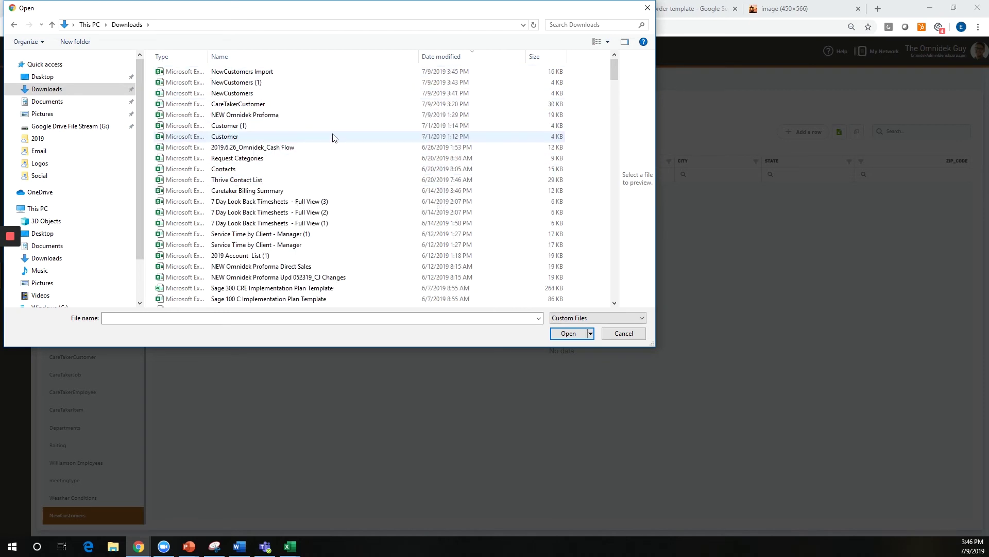
double_click(294, 72)
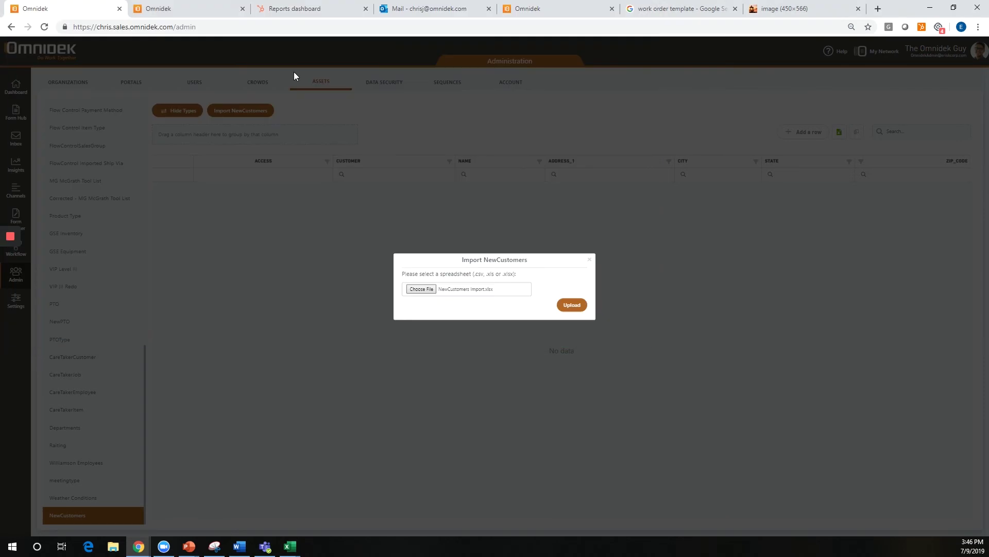
left_click(572, 306)
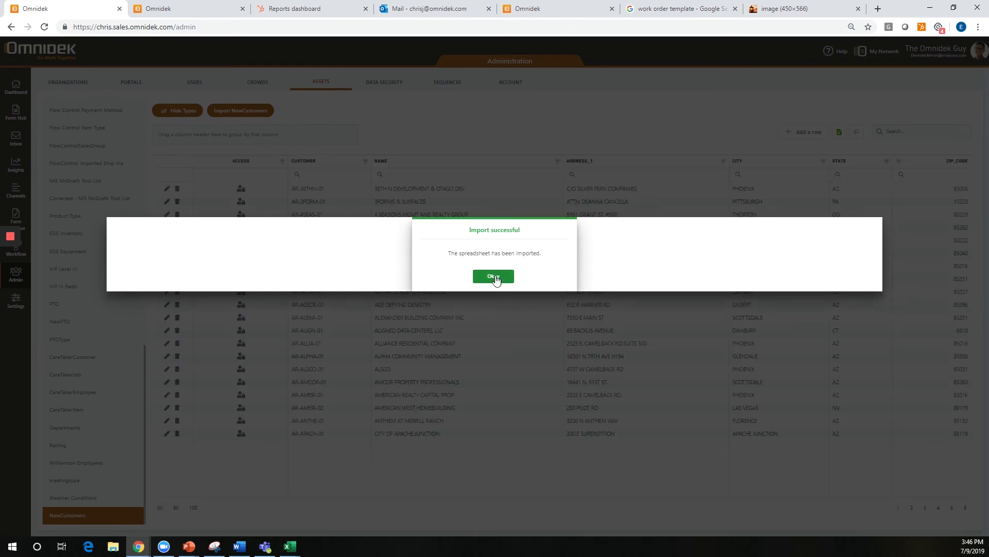
left_click(494, 277)
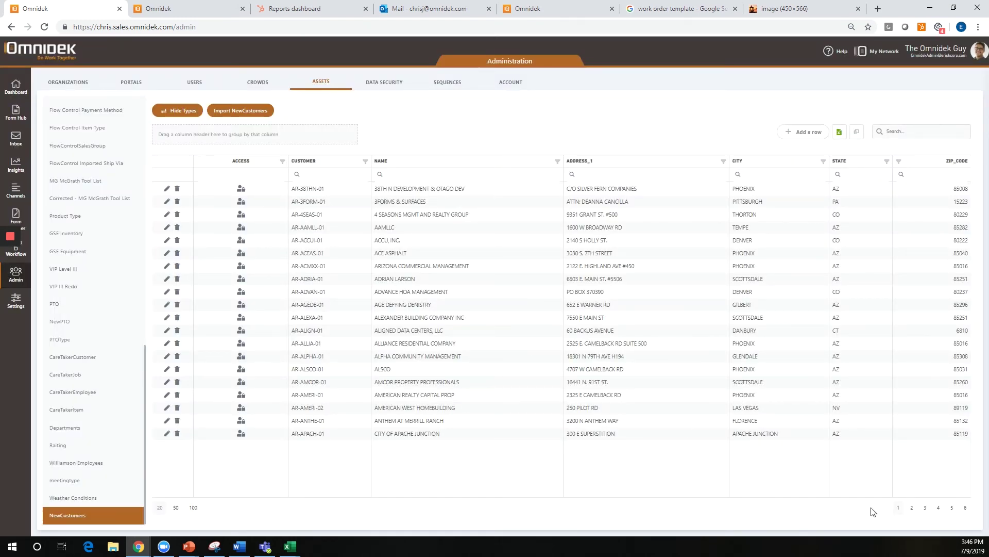
- Show 100 rows per page in the NewCustomers table and look through the imported records
left_click(193, 507)
scroll(593, 402, "down", 5)
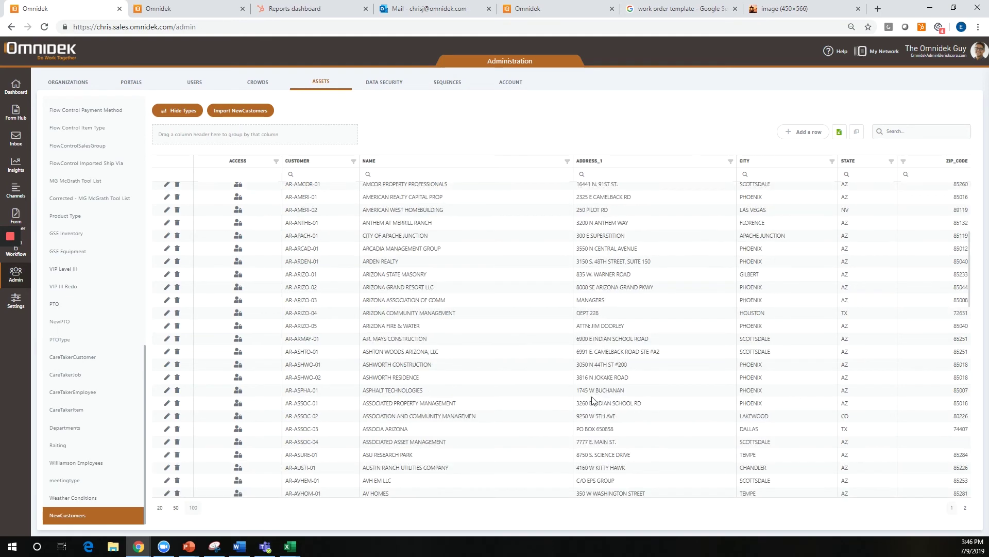
scroll(592, 400, "up", 5)
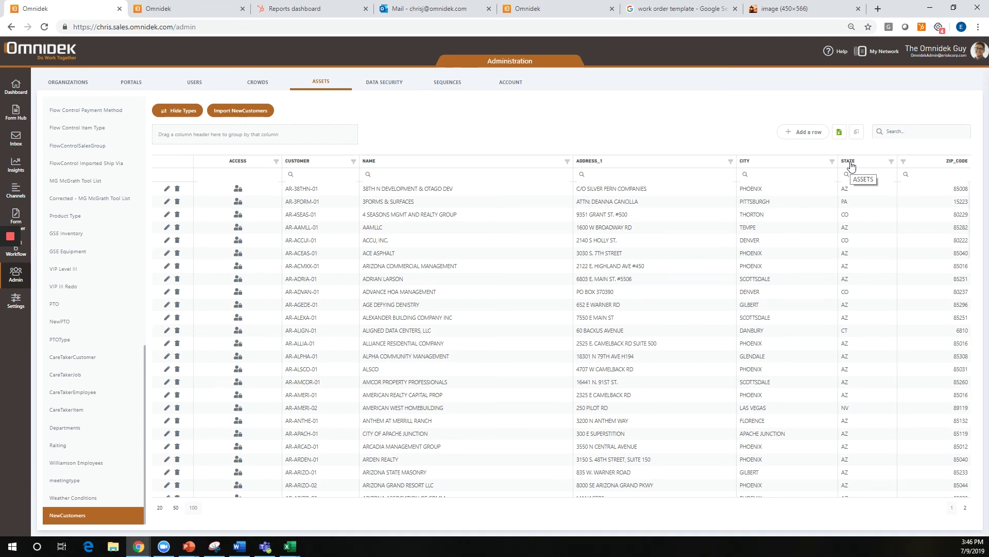
- Group the NewCustomers records by City, and return City to the table as a column ahead of Customer
left_click_drag(367, 140, 351, 139)
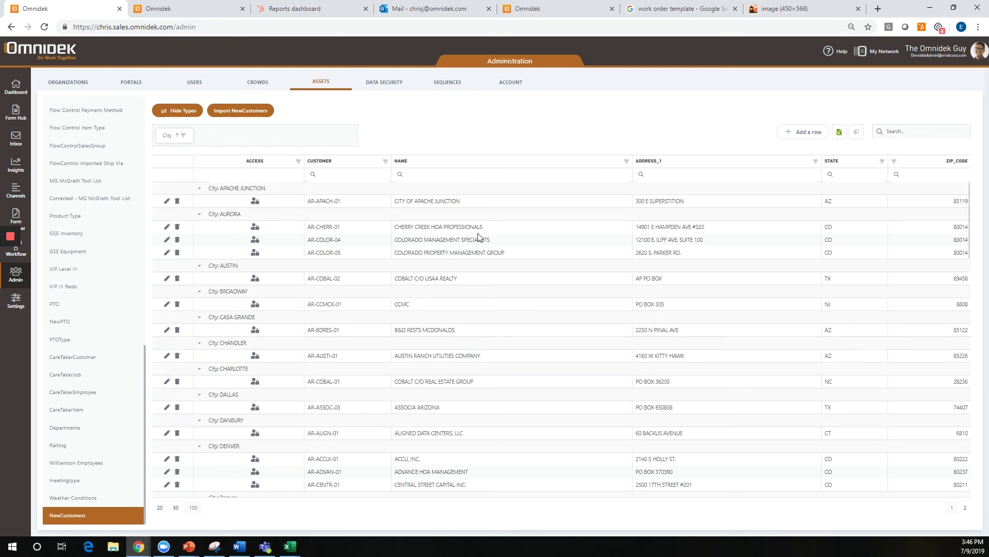
scroll(255, 272, "down", 3)
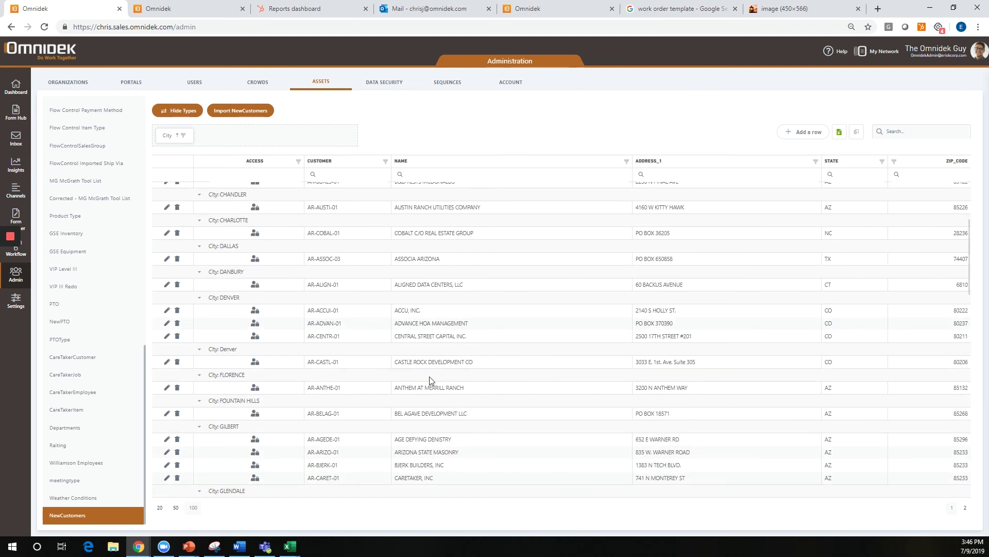
scroll(432, 381, "up", 3)
left_click_drag(173, 135, 279, 196)
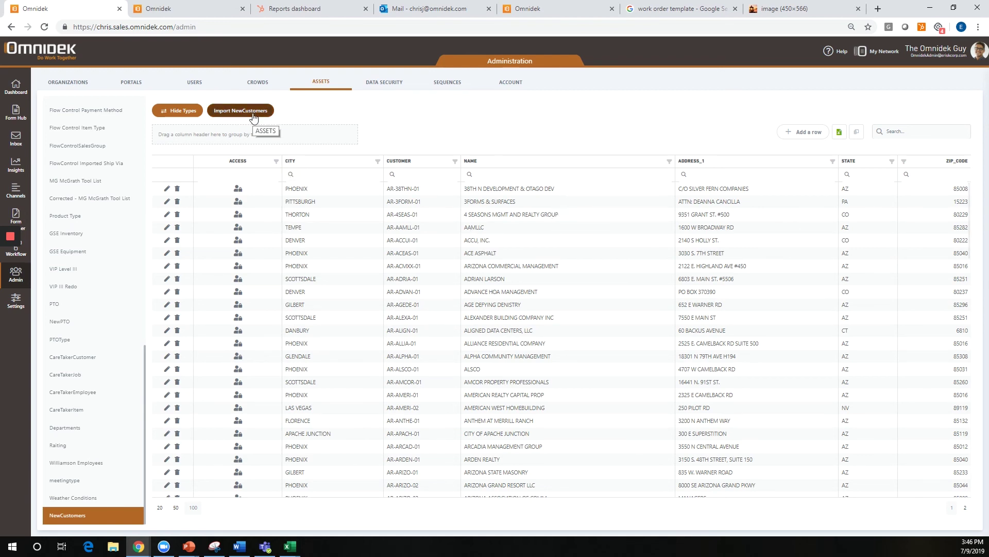
- Look at the blank NewCustomers row form without adding a record, and return to the start of the asset type list
left_click(810, 135)
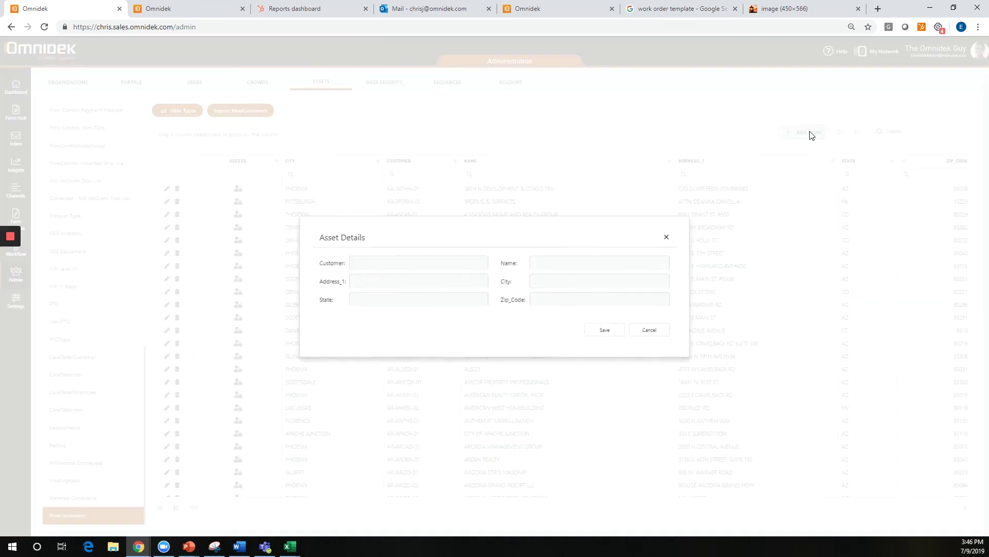
left_click(668, 237)
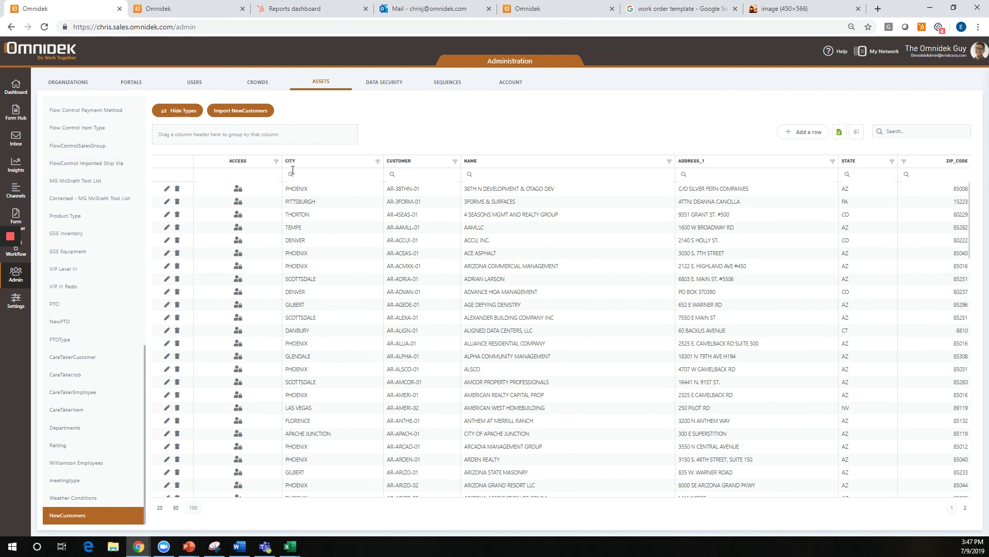
scroll(77, 278, "up", 10)
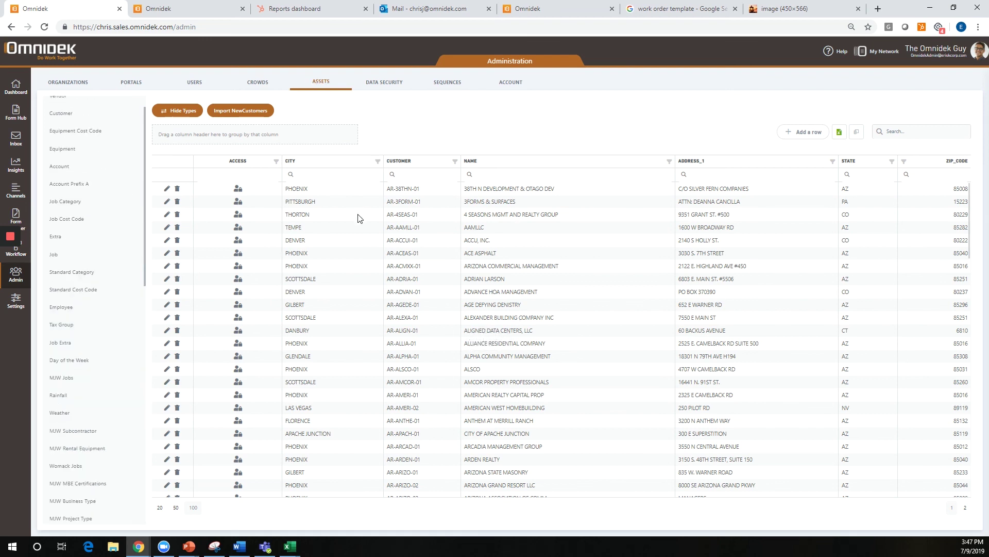
scroll(103, 244, "up", 1)
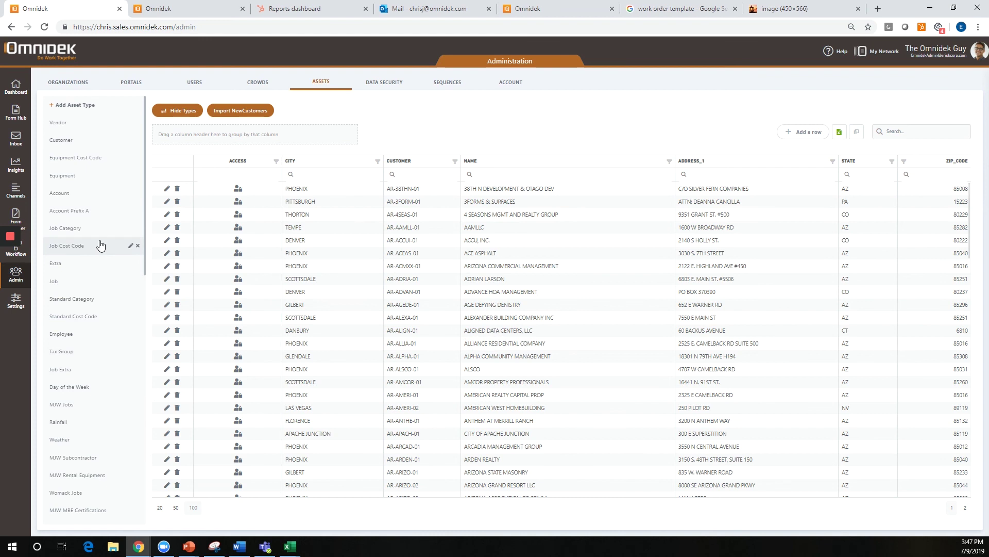